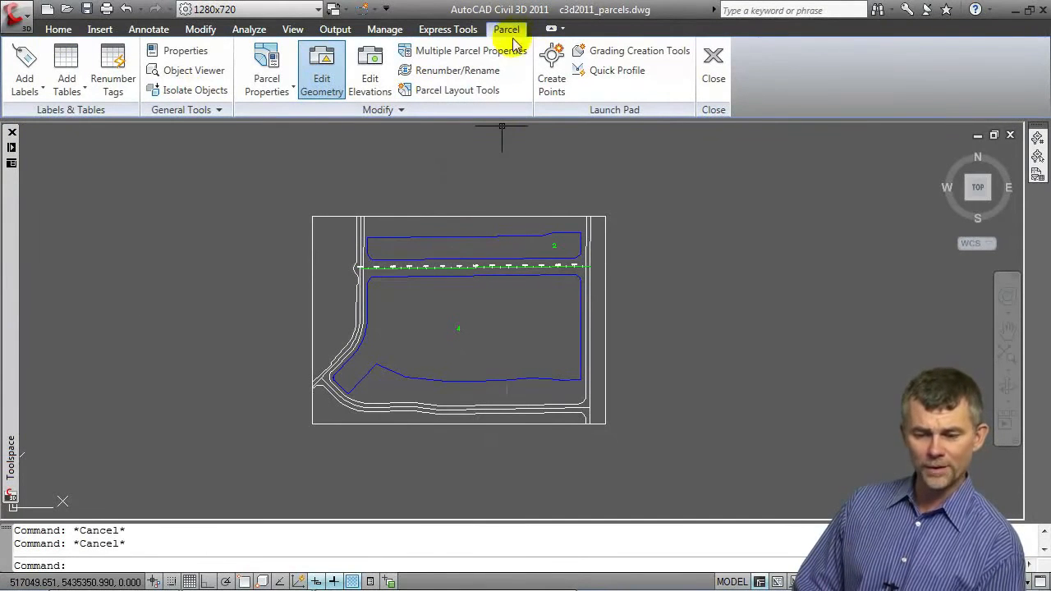
Leave the parcel editing context and open the Parcel Layout Tools with their sizing parameters expanded.
click(712, 72)
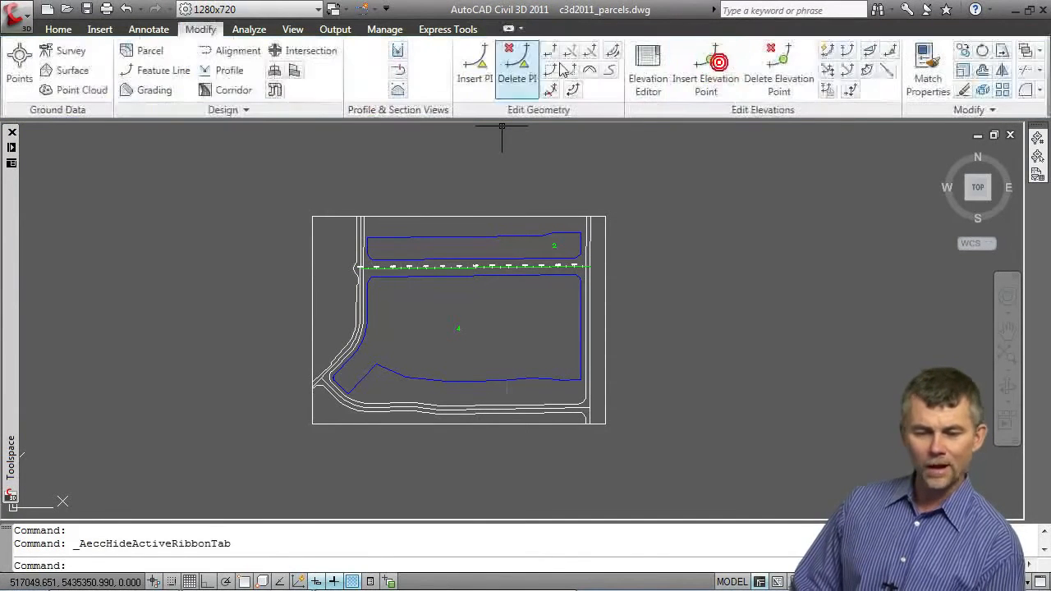
click(57, 29)
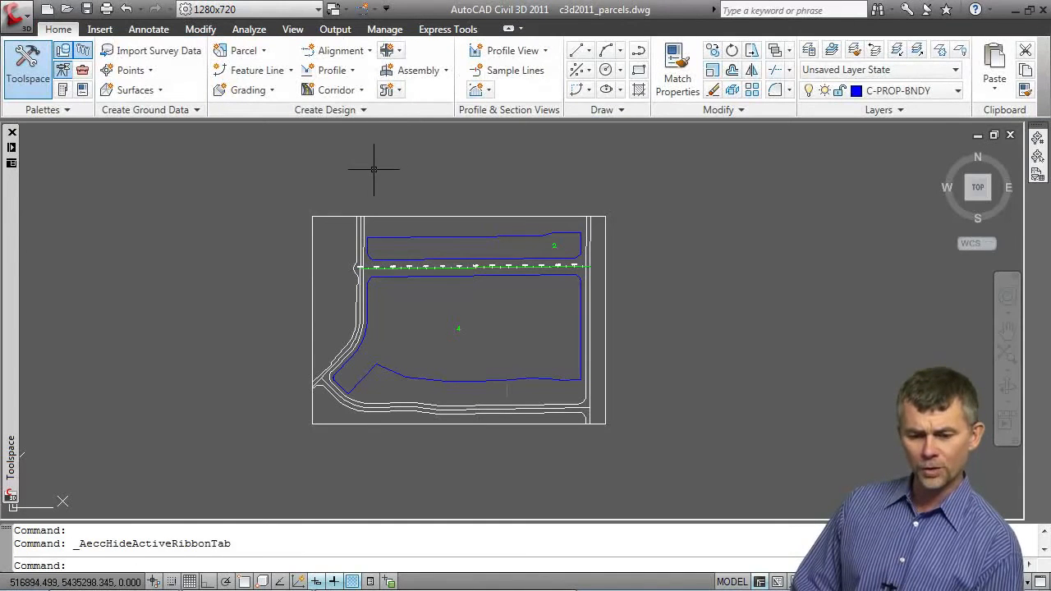
click(245, 50)
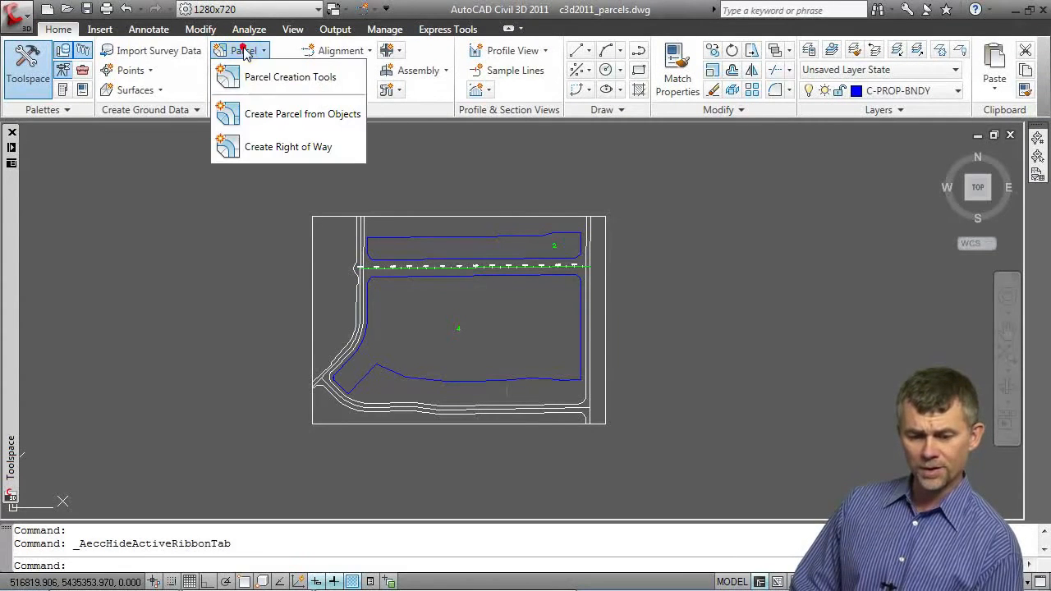
click(305, 84)
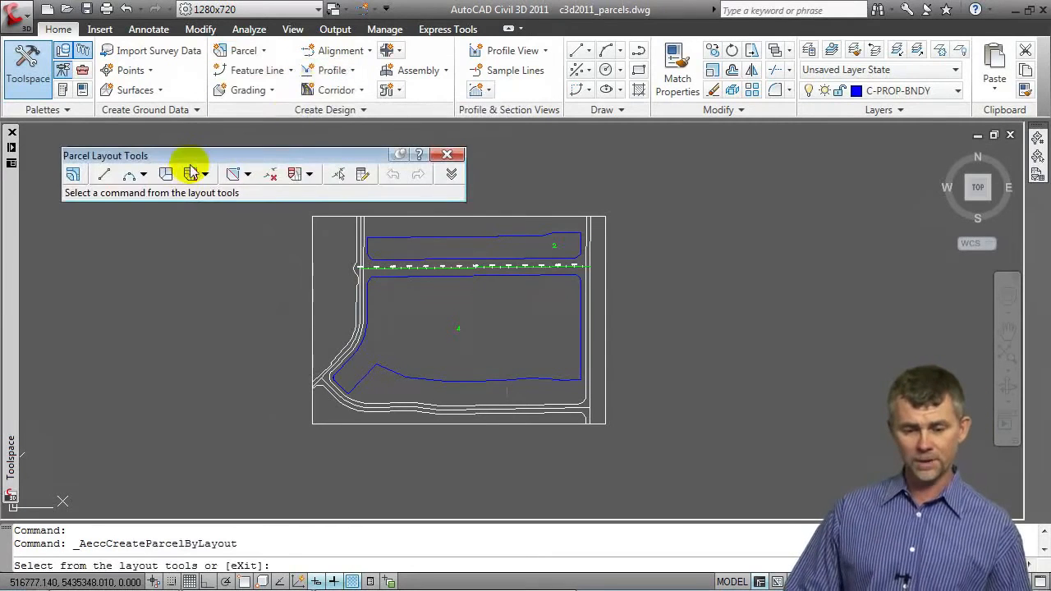
drag(193, 160, 180, 151)
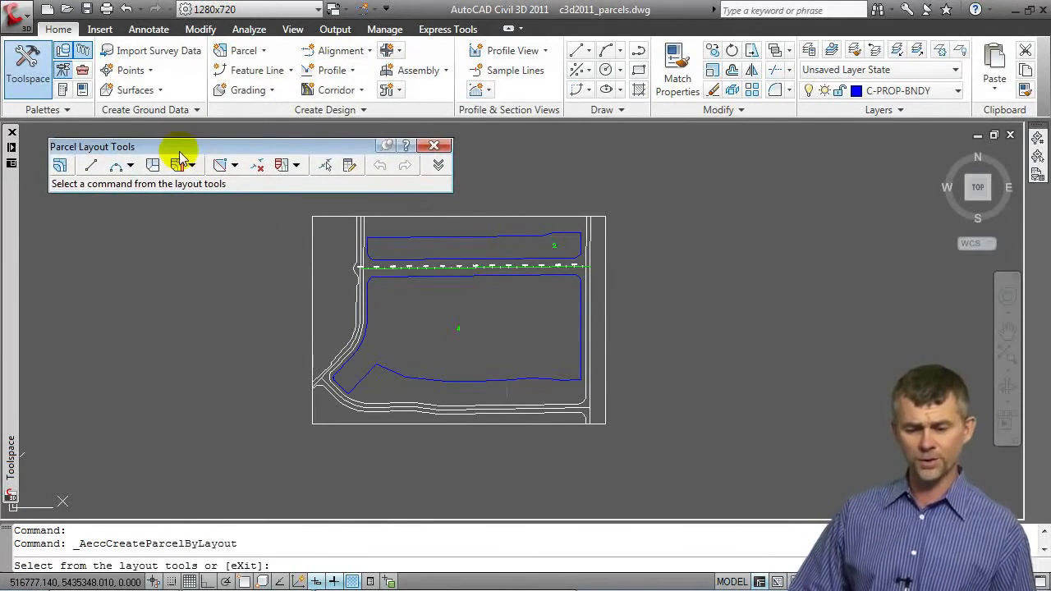
click(438, 165)
drag(338, 155, 335, 80)
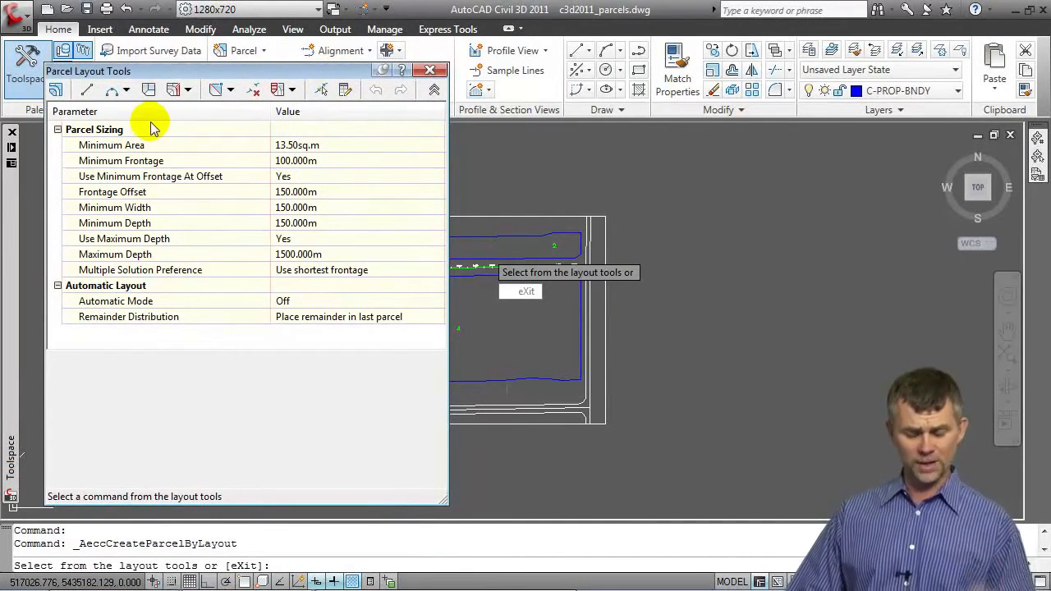
key(alt+Tab)
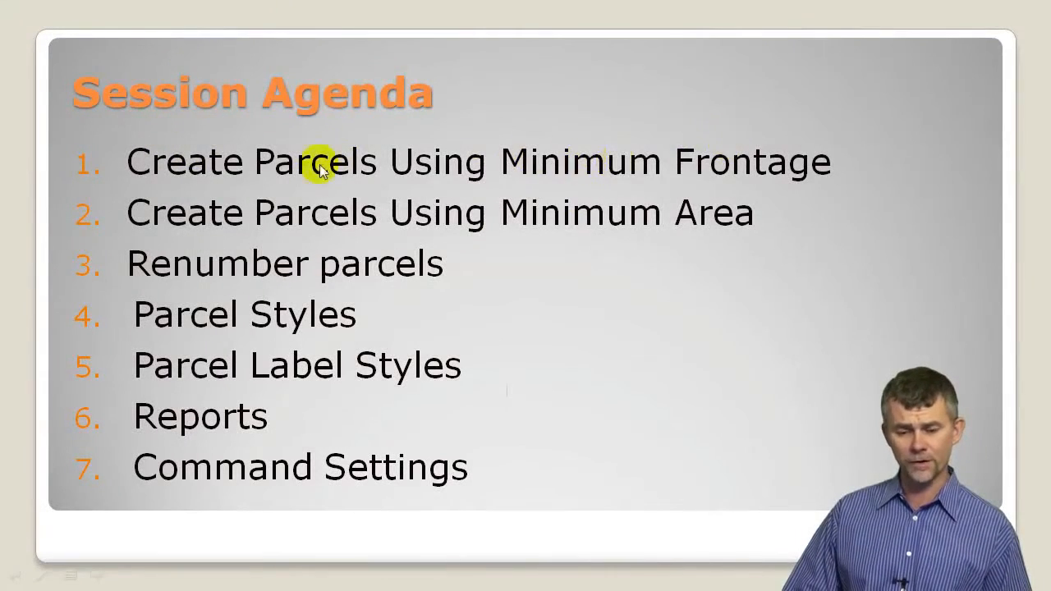
key(alt+Tab)
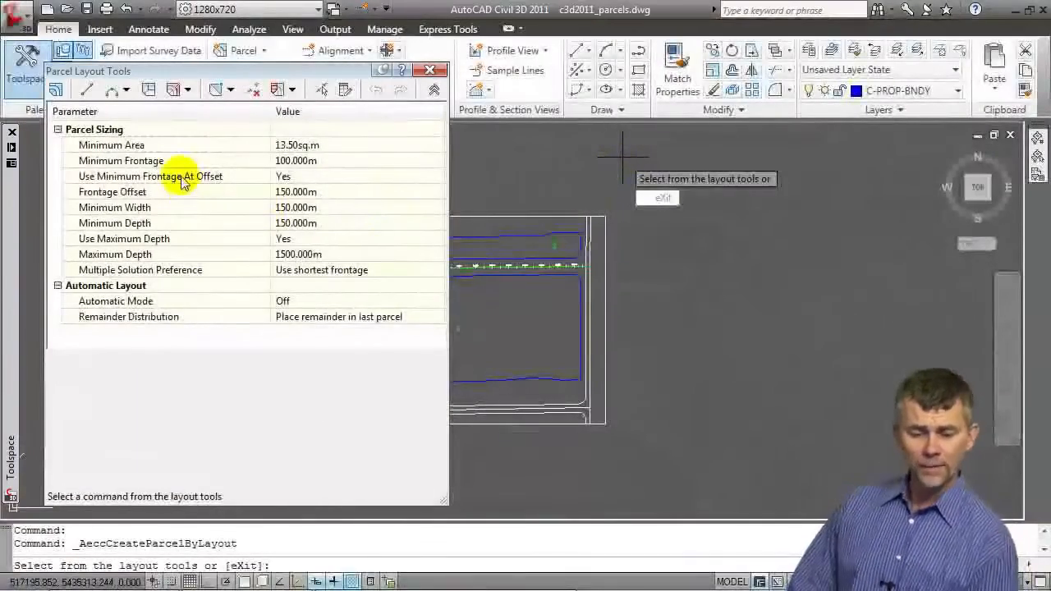
Set the minimum frontage for new parcels to 12 m.
click(292, 161)
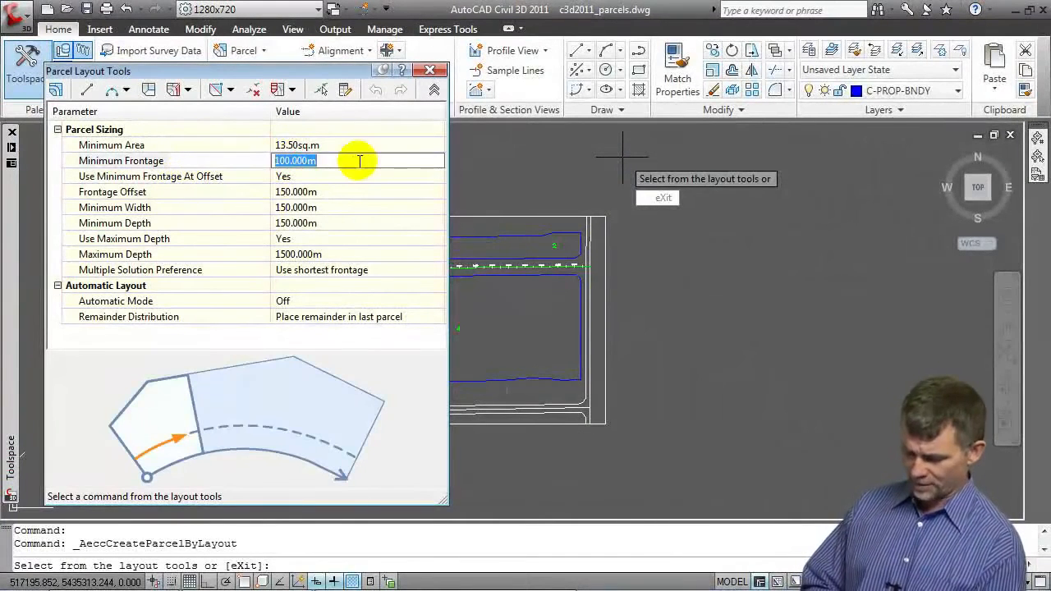
text(12)
key(Return)
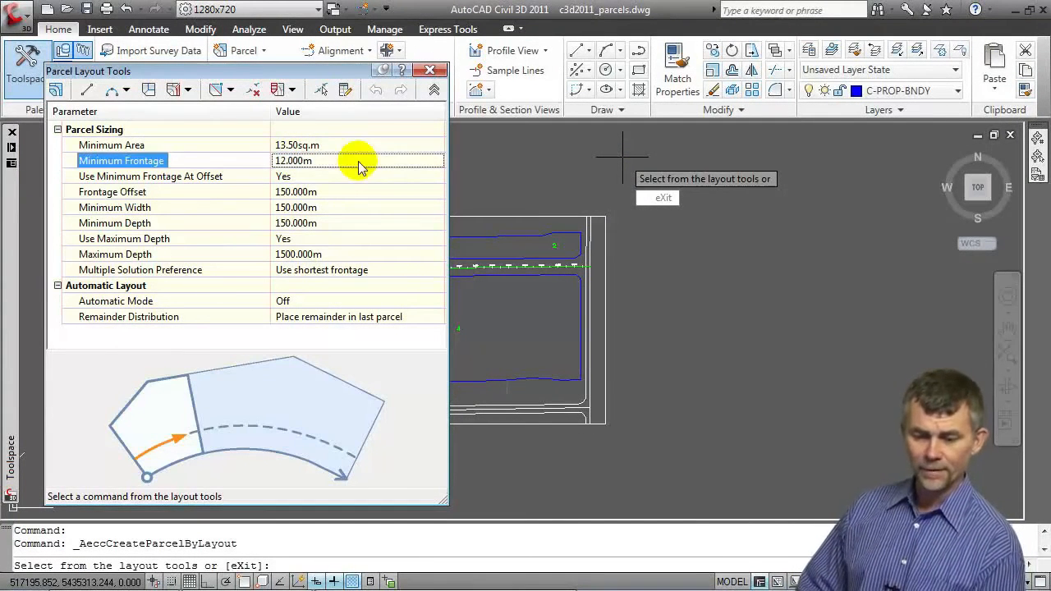
click(141, 145)
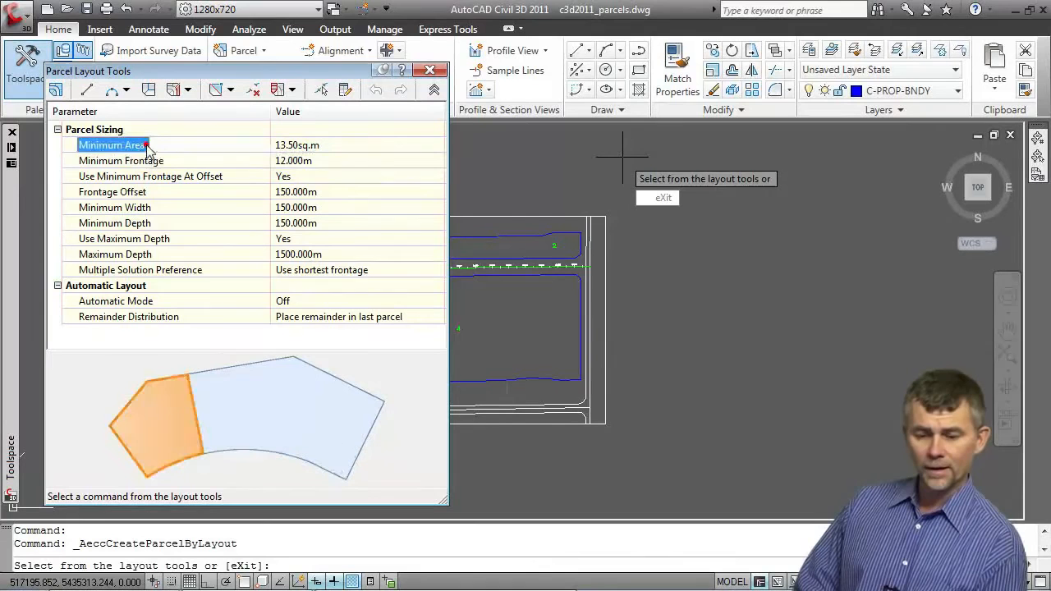
Set the minimum parcel frontage to 20 m and the minimum area to 1 sq.m.
click(301, 160)
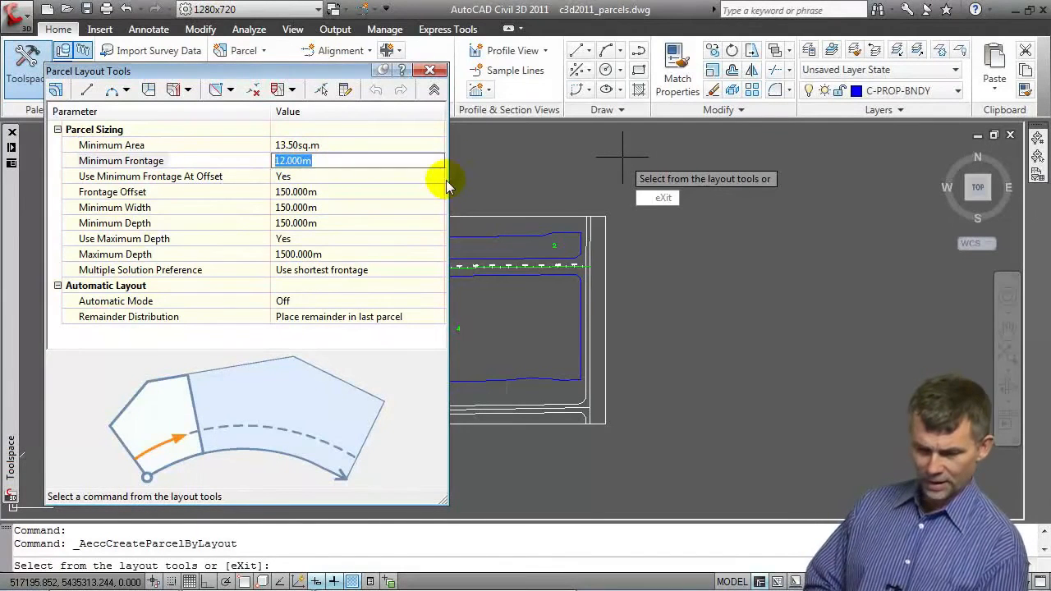
text(20)
key(Return)
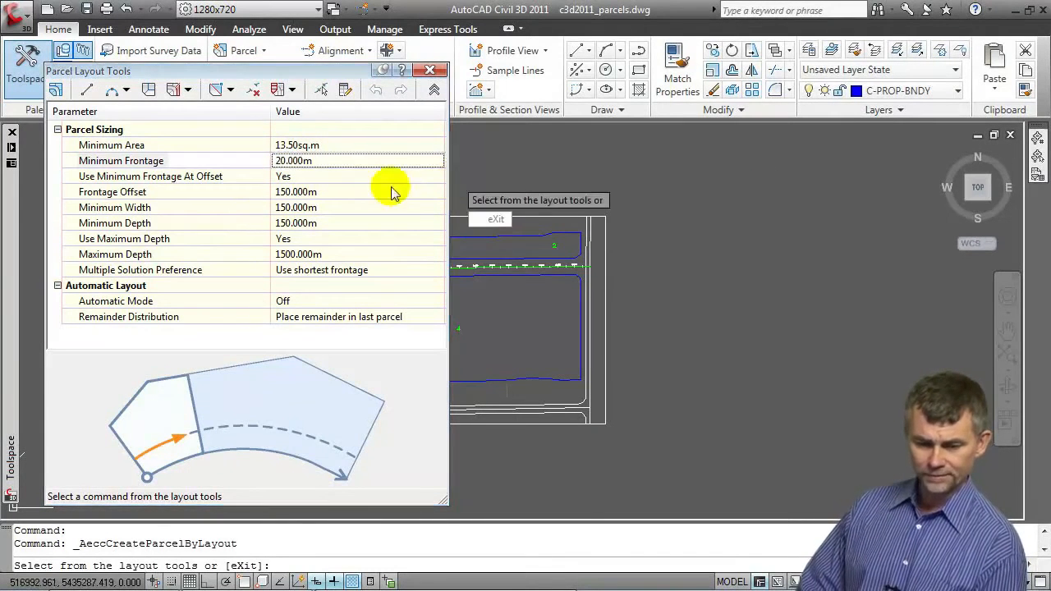
click(136, 145)
click(328, 141)
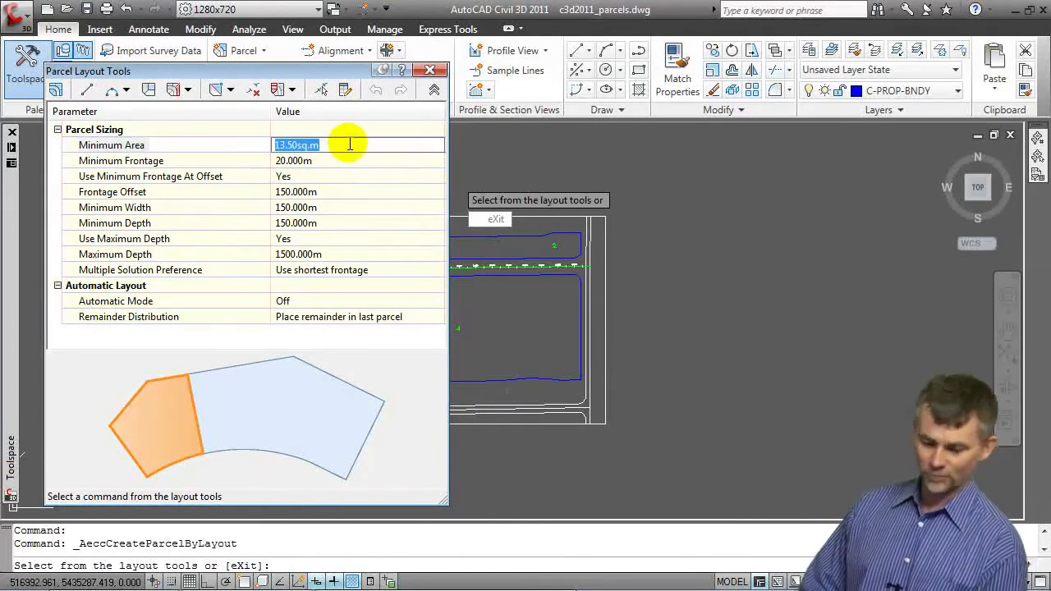
text(1)
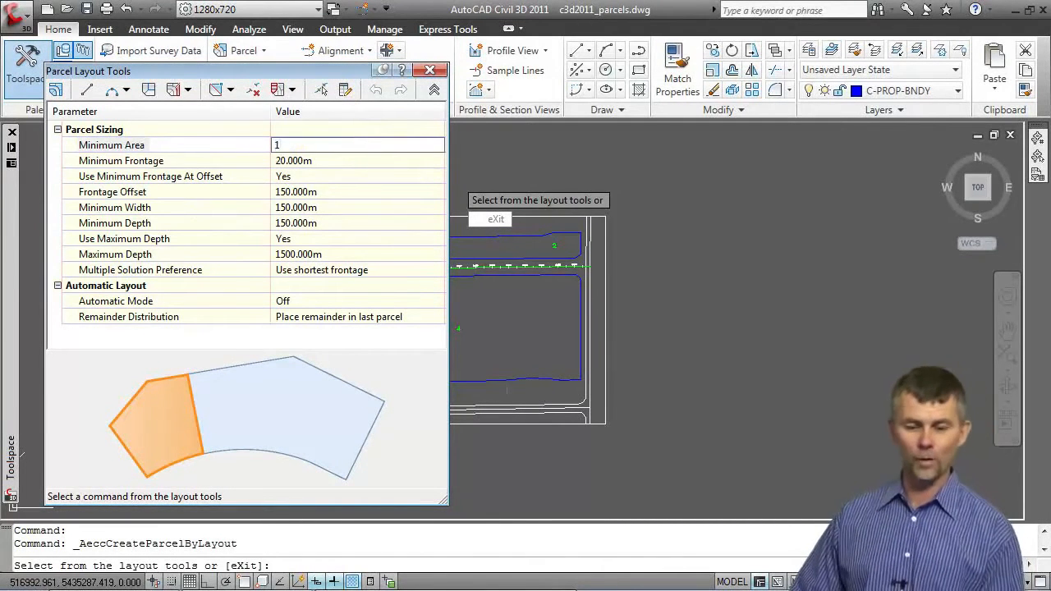
click(147, 160)
click(134, 145)
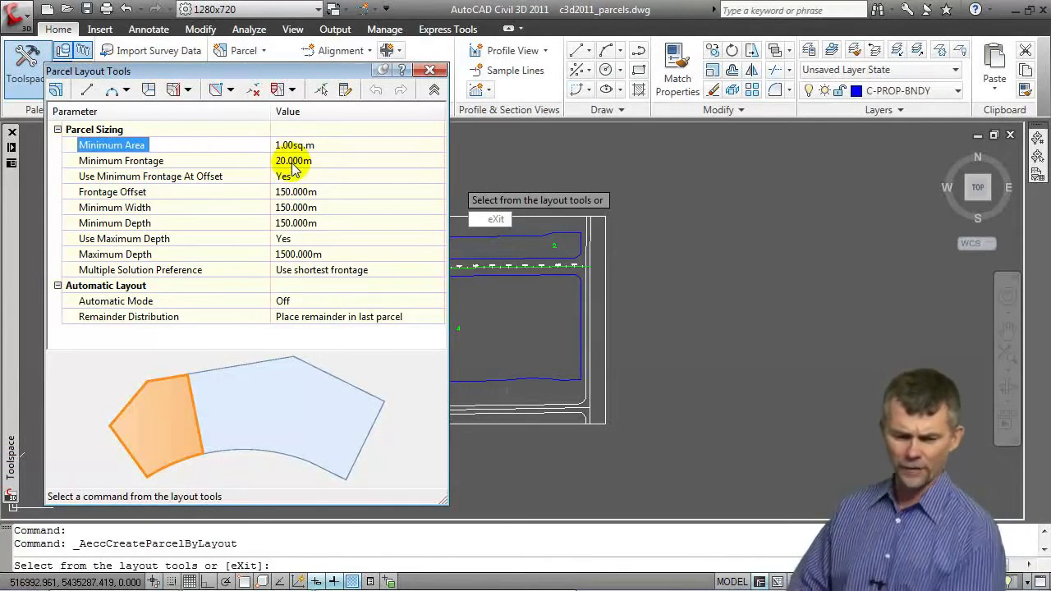
Set the frontage offset in the parcel sizing parameters to 8 m.
click(173, 177)
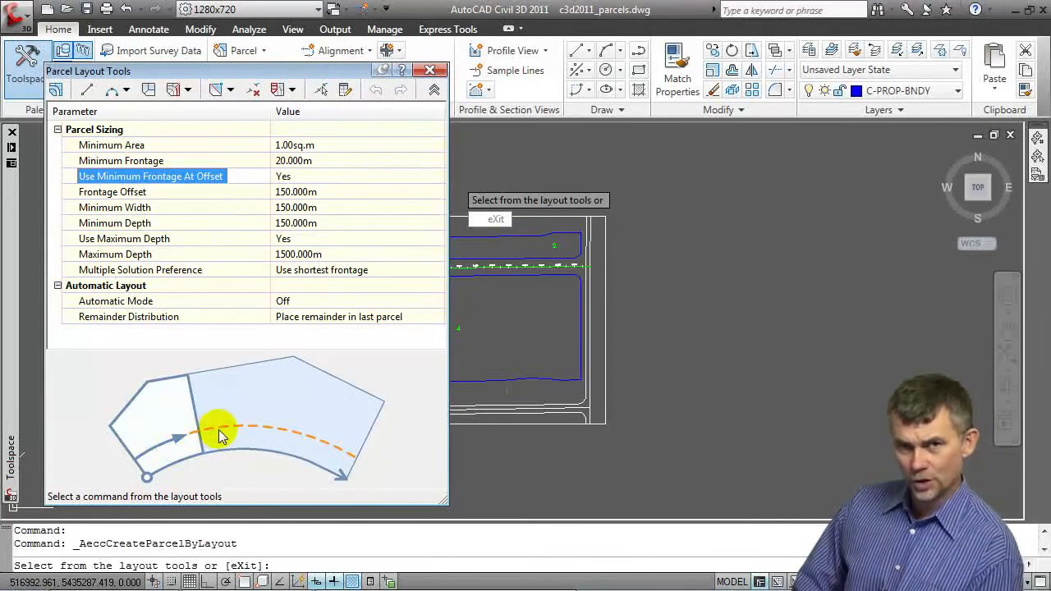
click(121, 194)
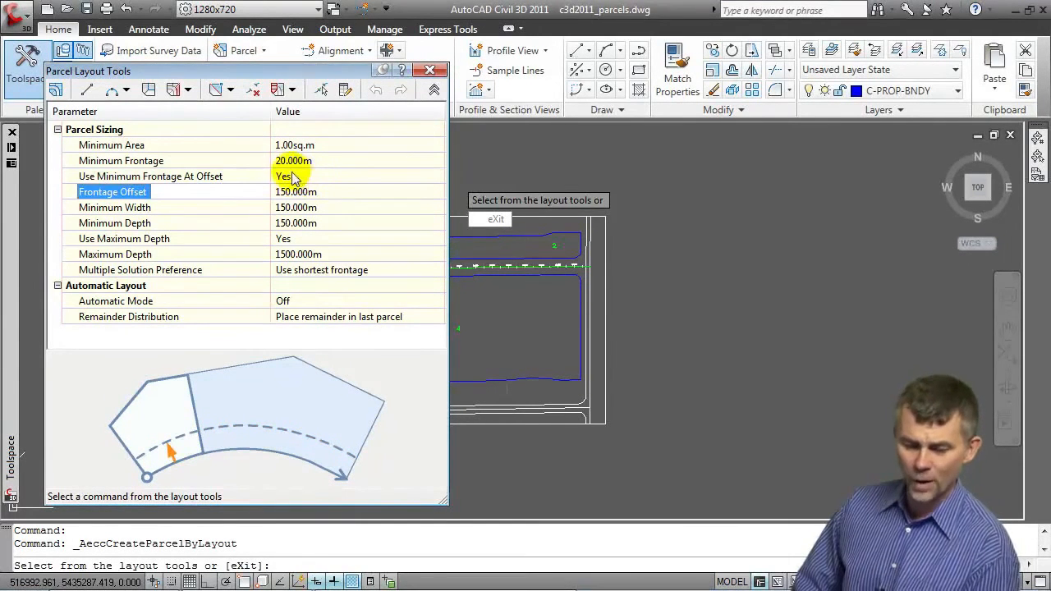
click(299, 193)
text(6)
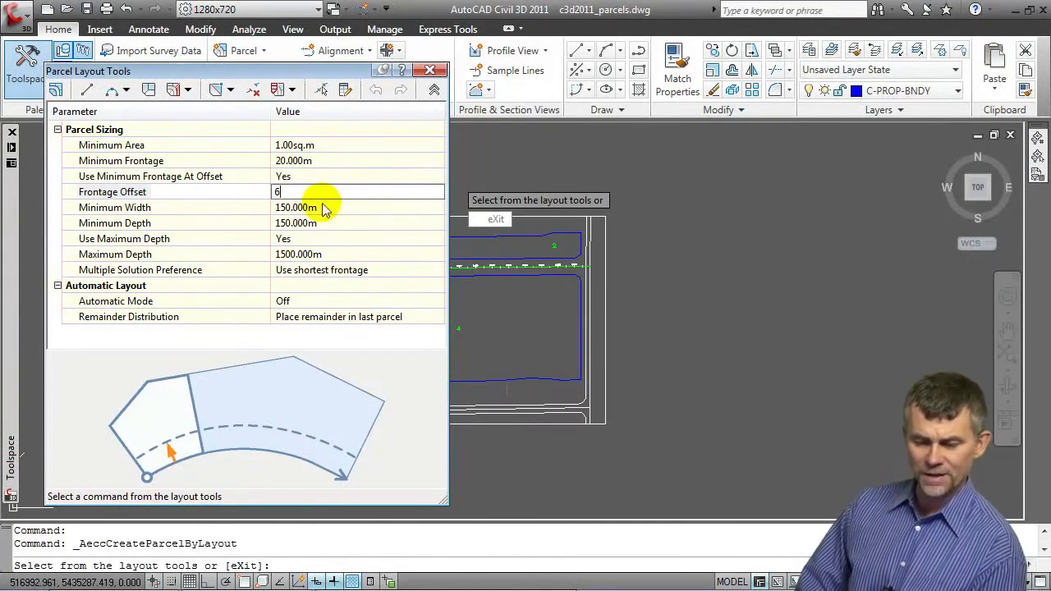
text(8)
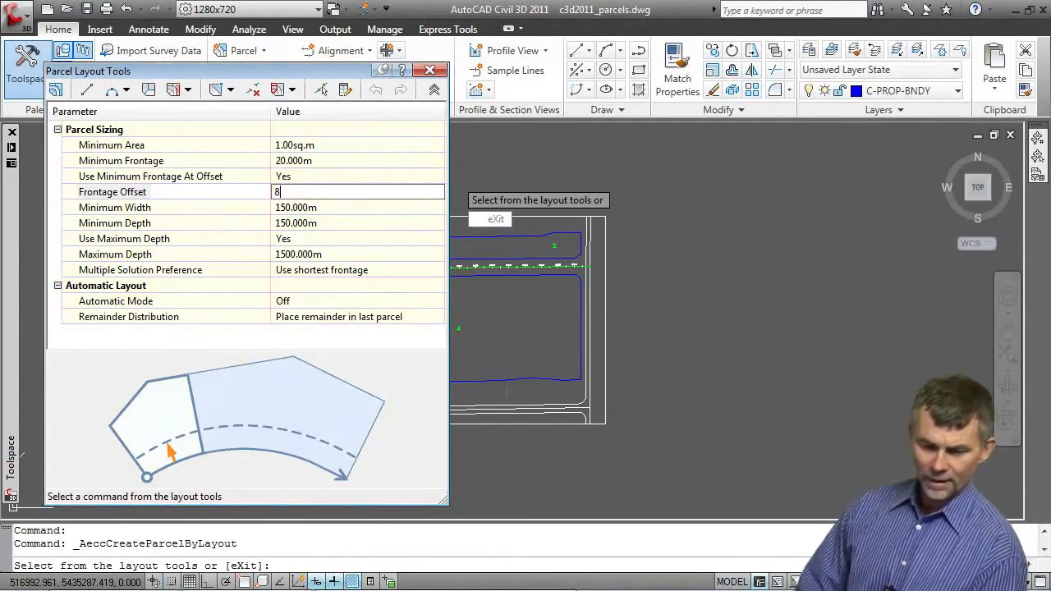
Set both the minimum width and the minimum depth of the parcels to 1 m.
click(168, 208)
click(335, 207)
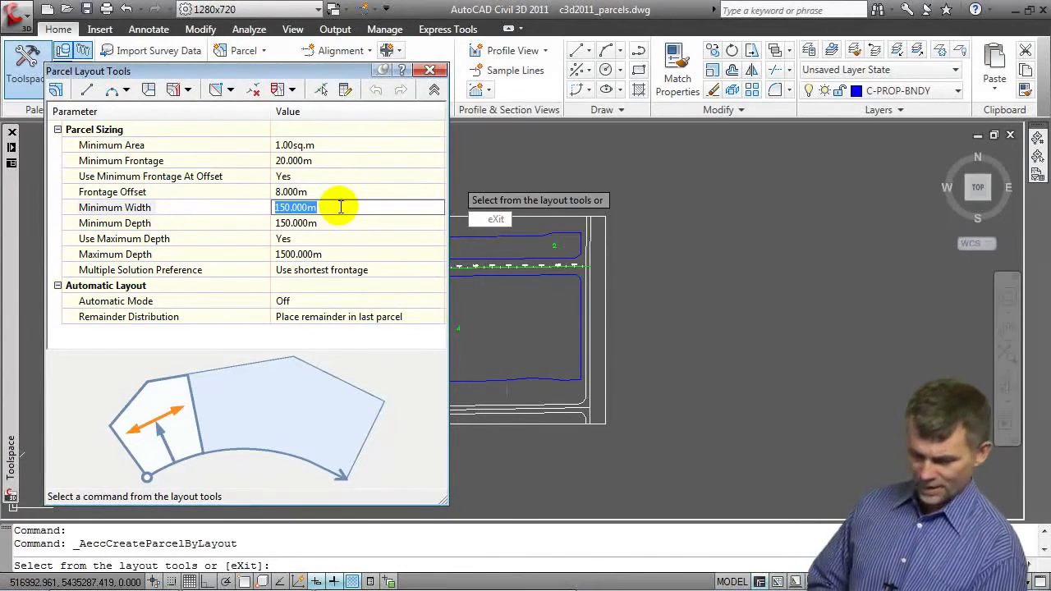
text(1)
click(332, 223)
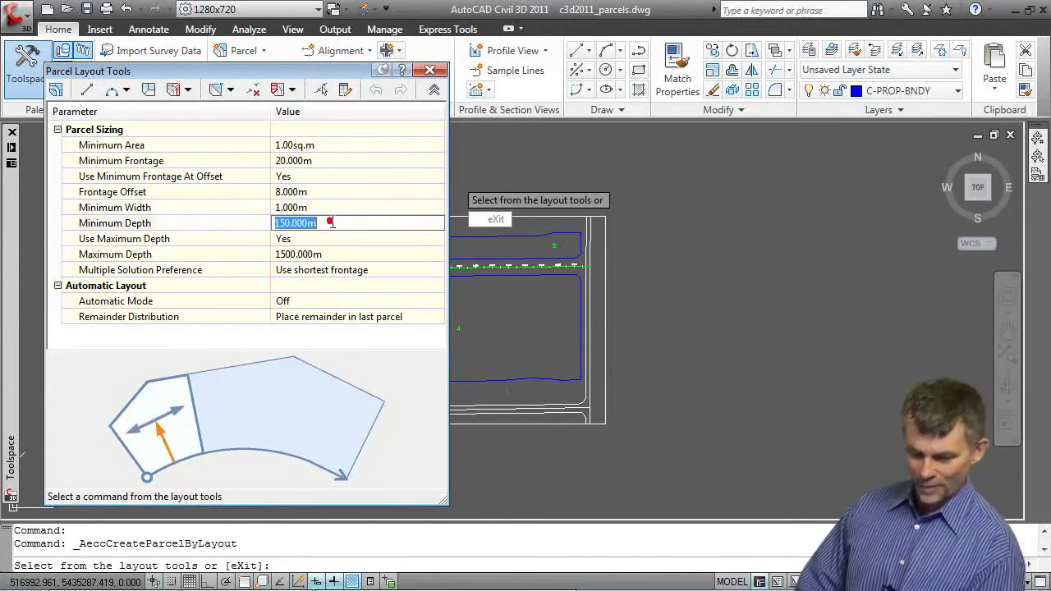
text(1)
Turn off the use of a maximum depth in the parcel sizing parameters.
click(201, 239)
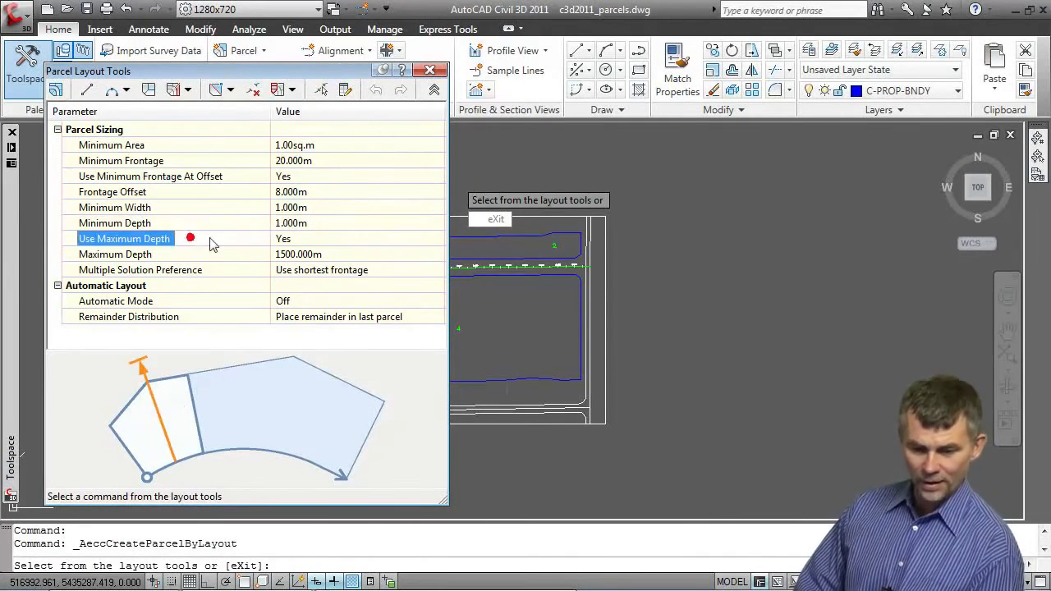
click(281, 238)
click(286, 237)
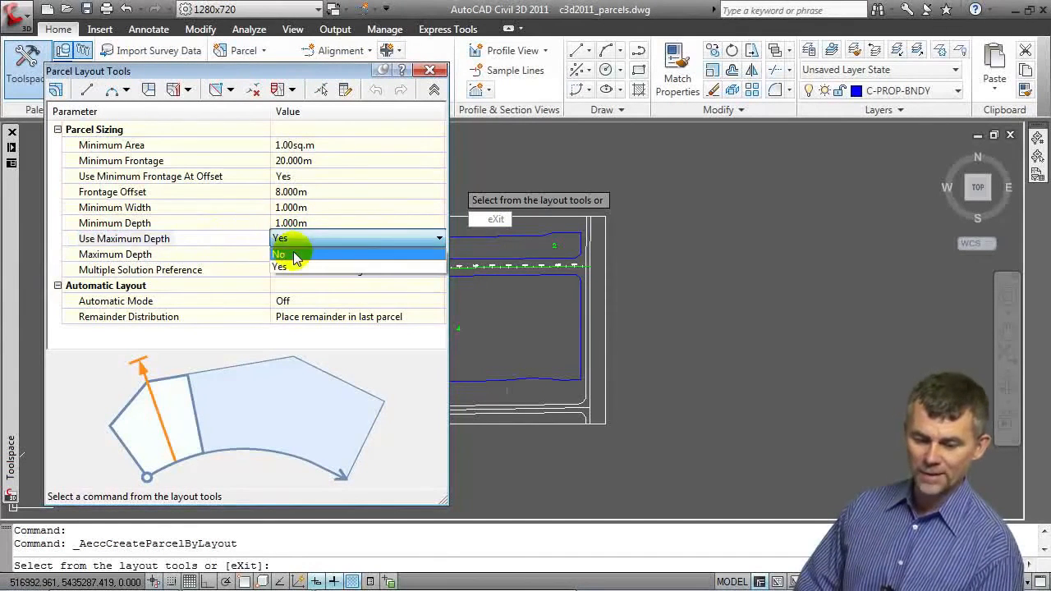
click(293, 253)
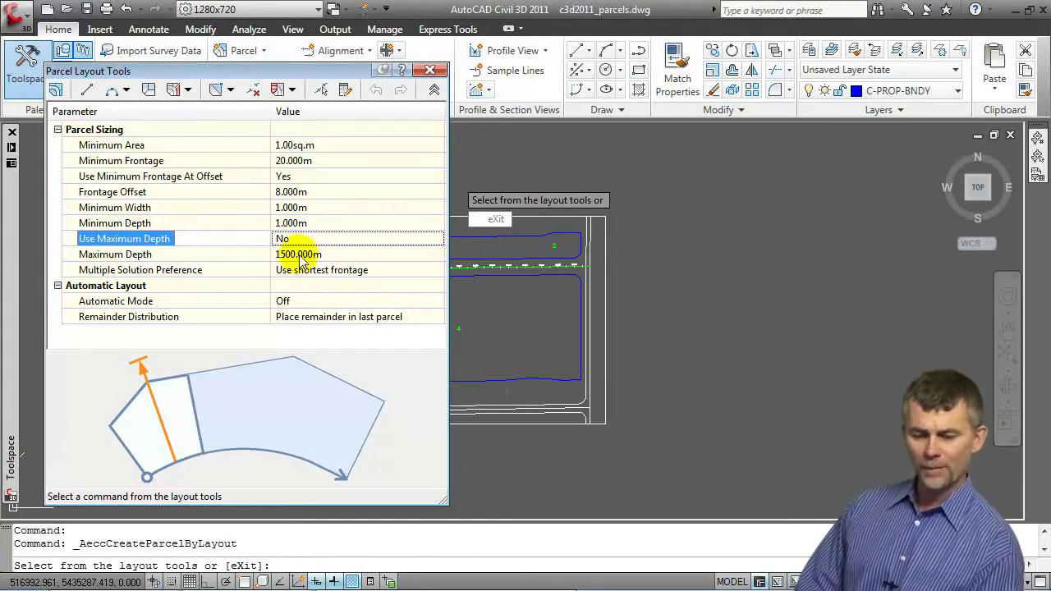
click(131, 193)
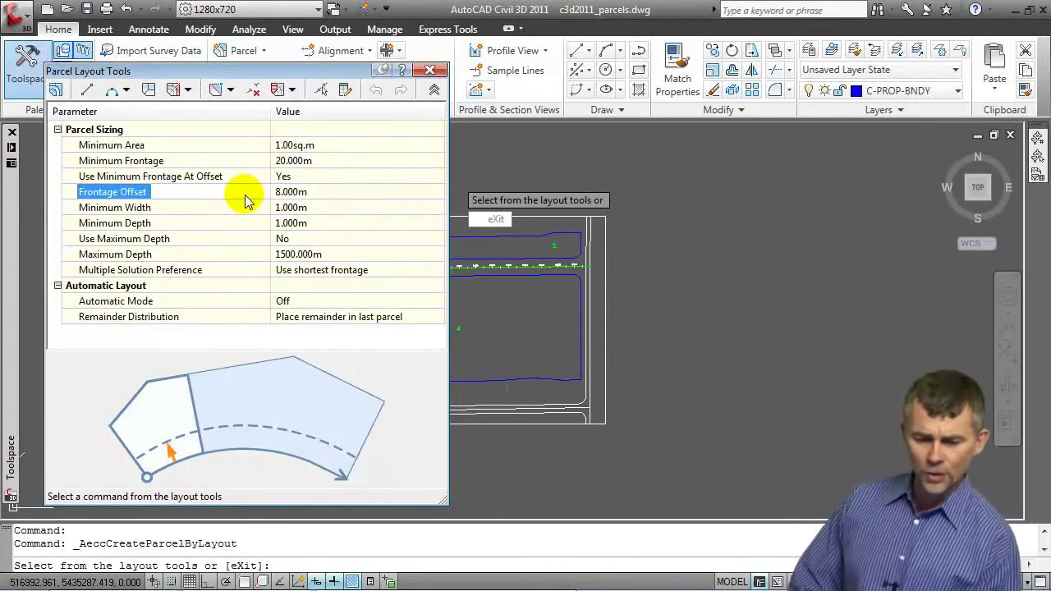
Start Slide Line - Create with the Single-Family parcel style and Parcel Number area labels, and collapse the layout parameters.
click(188, 89)
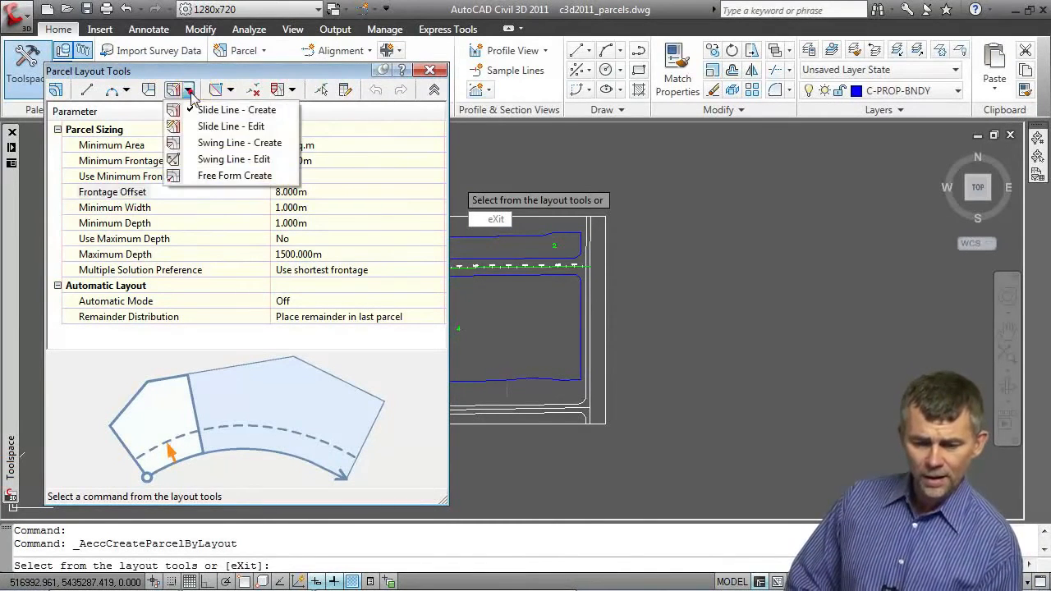
click(229, 113)
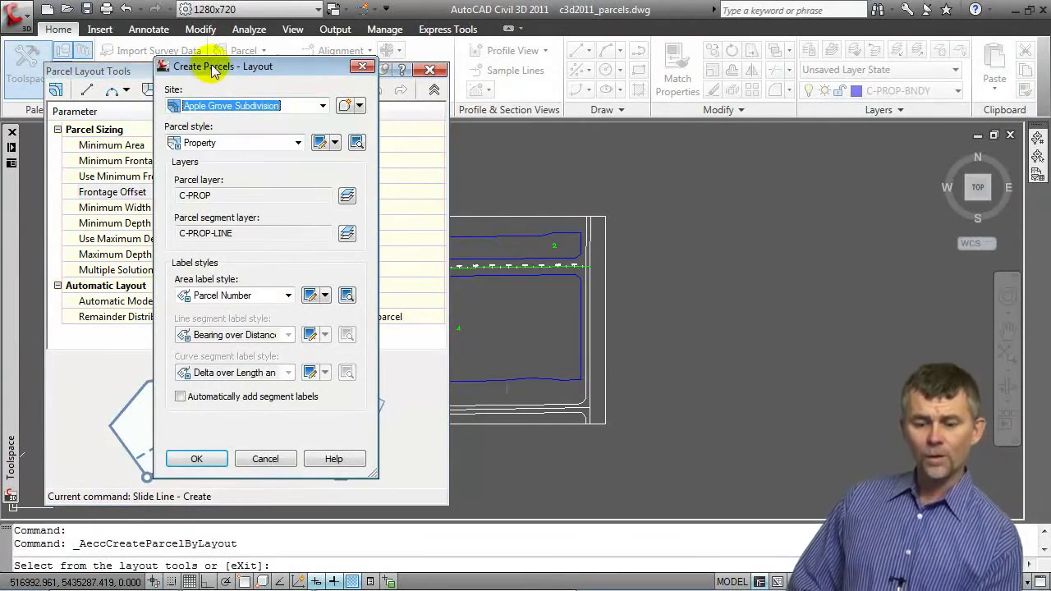
drag(216, 65, 211, 53)
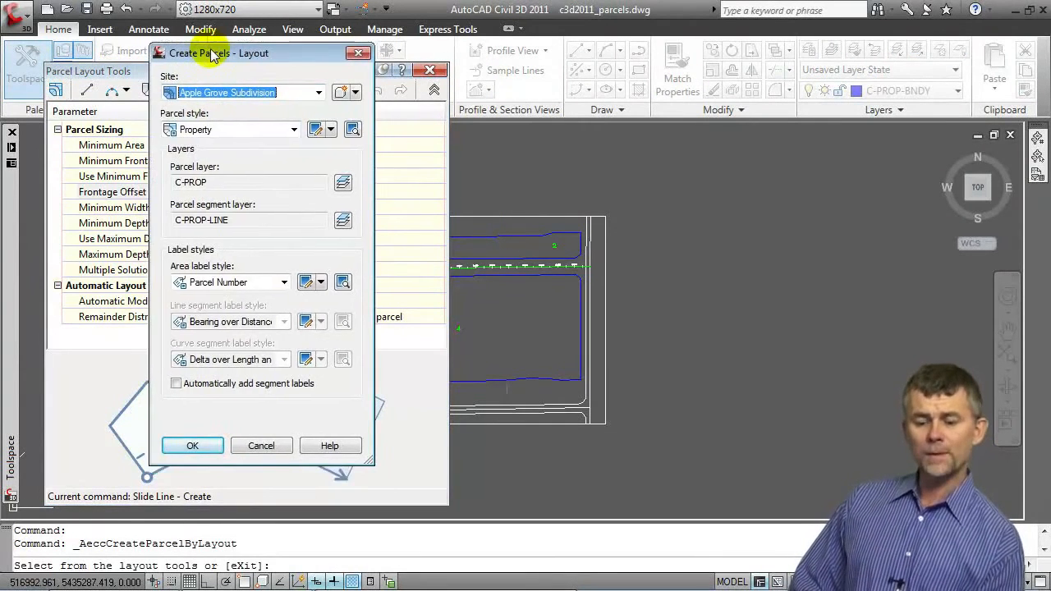
click(200, 133)
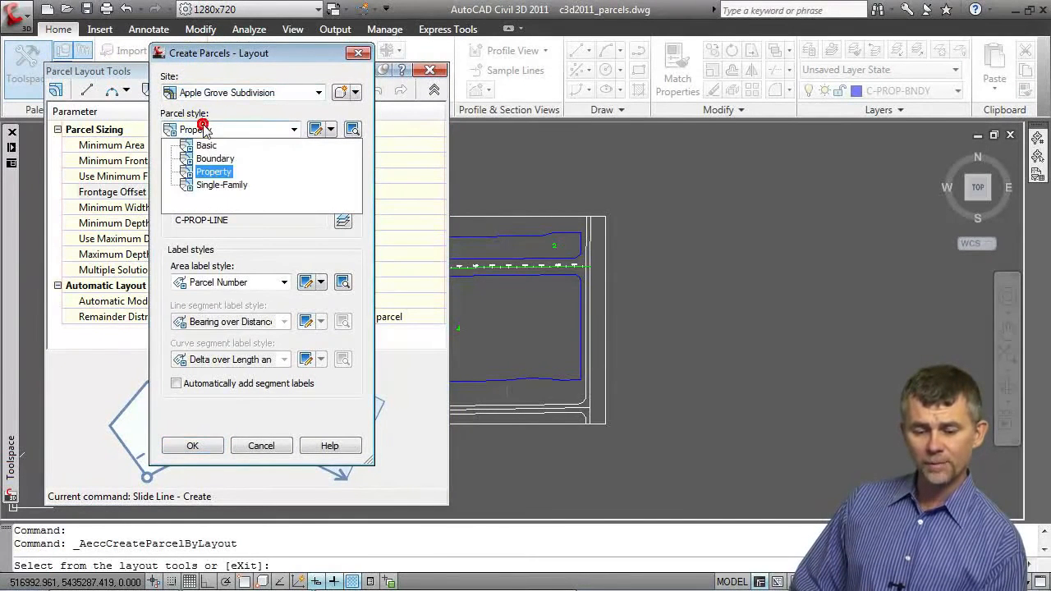
click(224, 185)
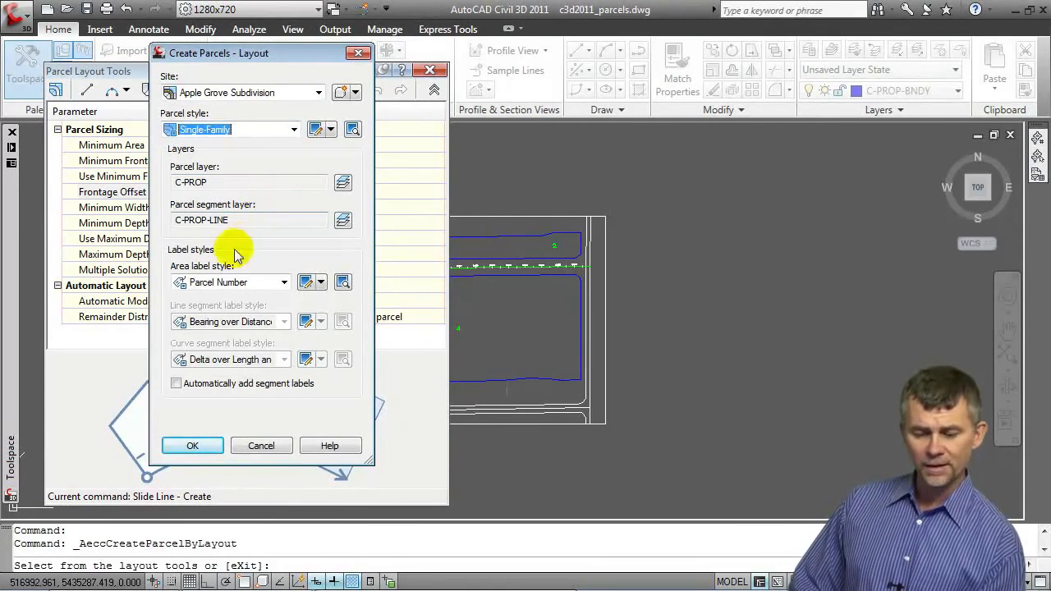
click(207, 282)
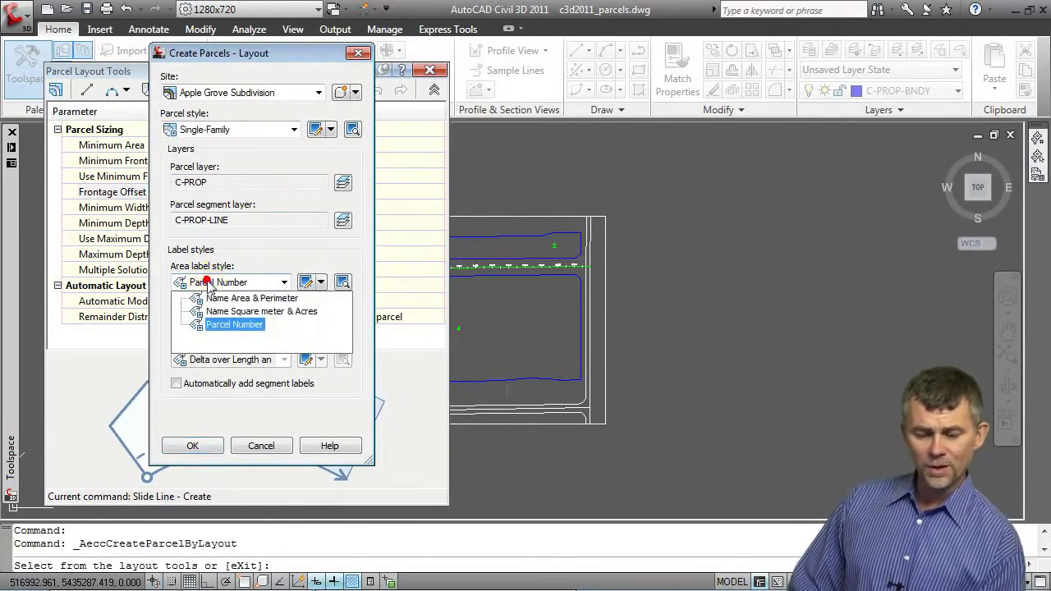
click(221, 325)
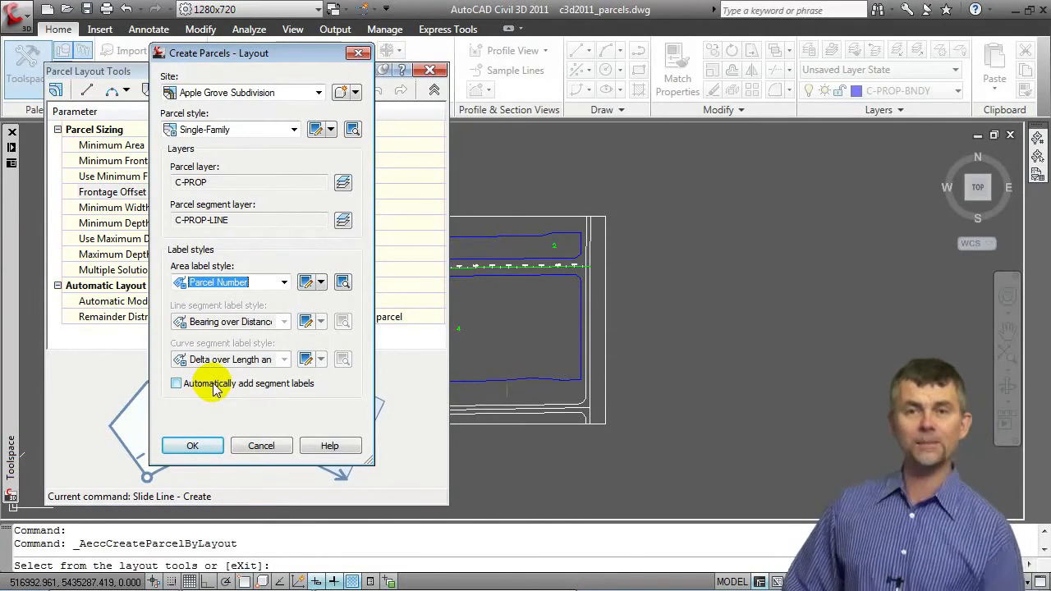
click(195, 445)
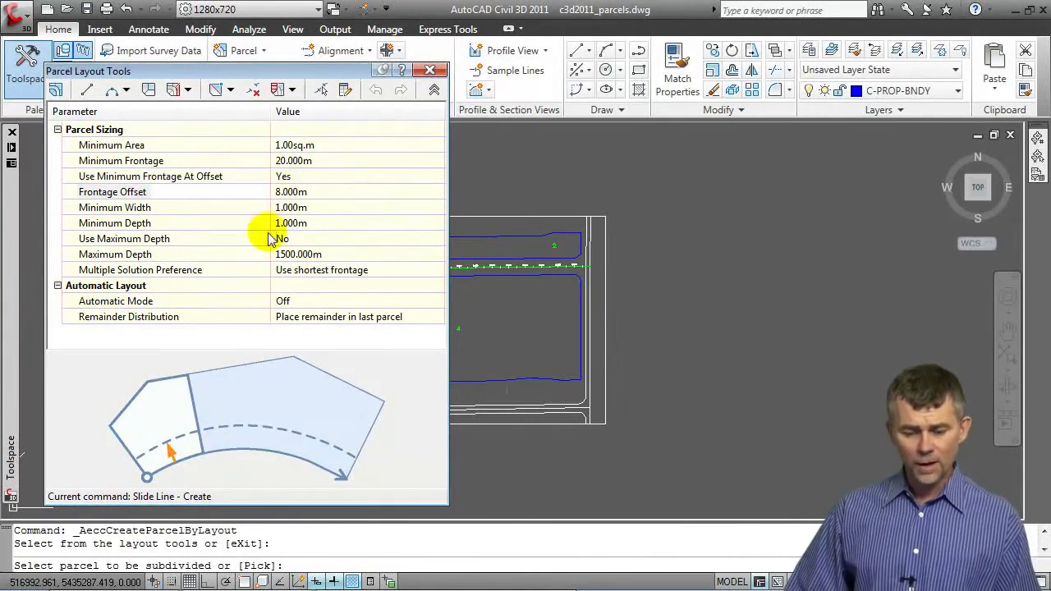
click(433, 89)
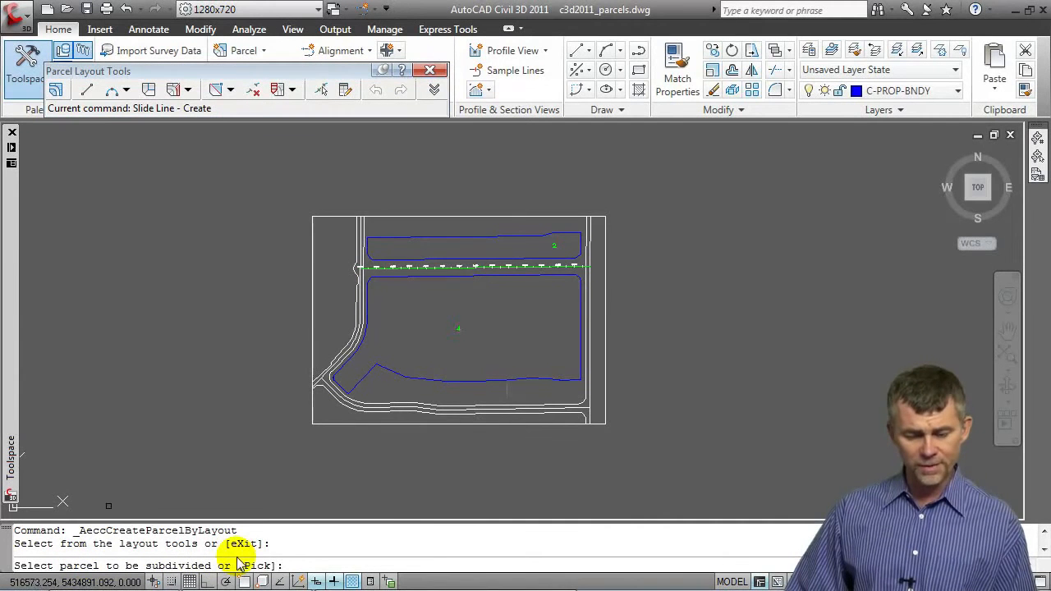
Choose parcel 2 as the parcel to subdivide and start its frontage at the upper endpoint of the southwest corner curve.
scroll(550, 251, up, 5)
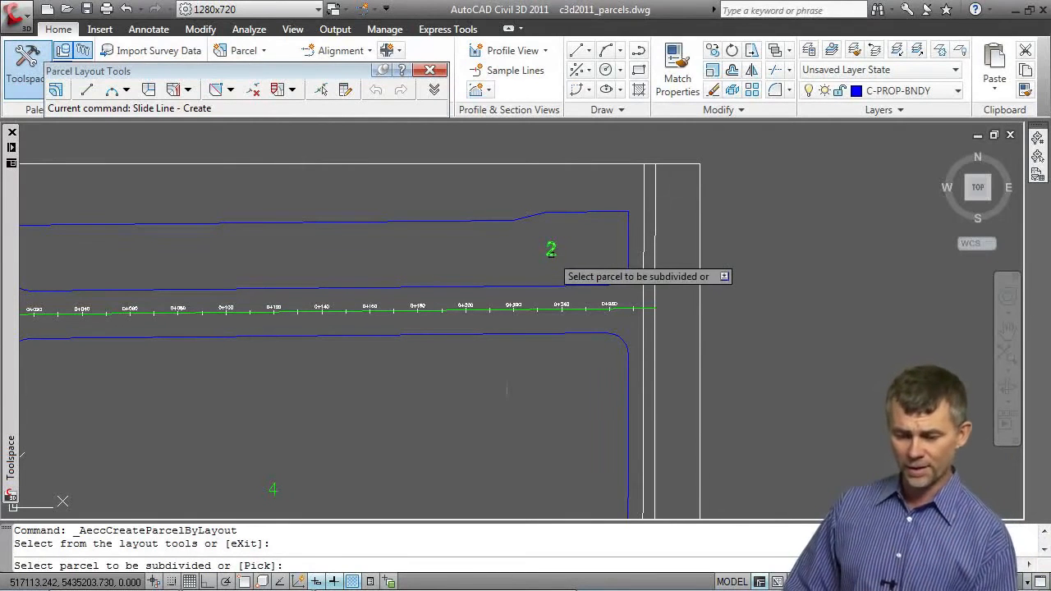
click(548, 252)
scroll(422, 247, down, 5)
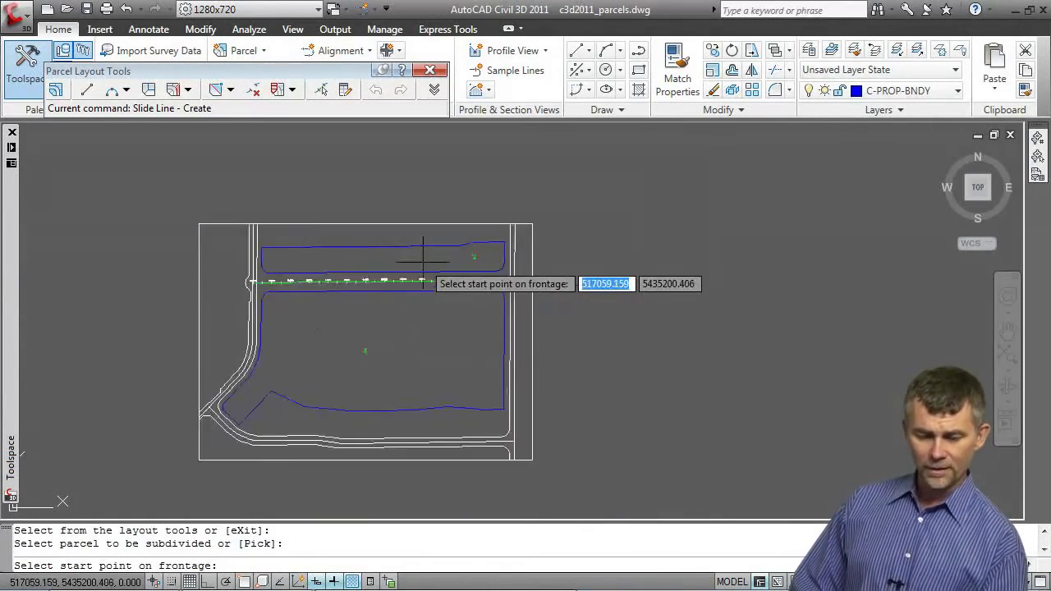
scroll(307, 279, up, 6)
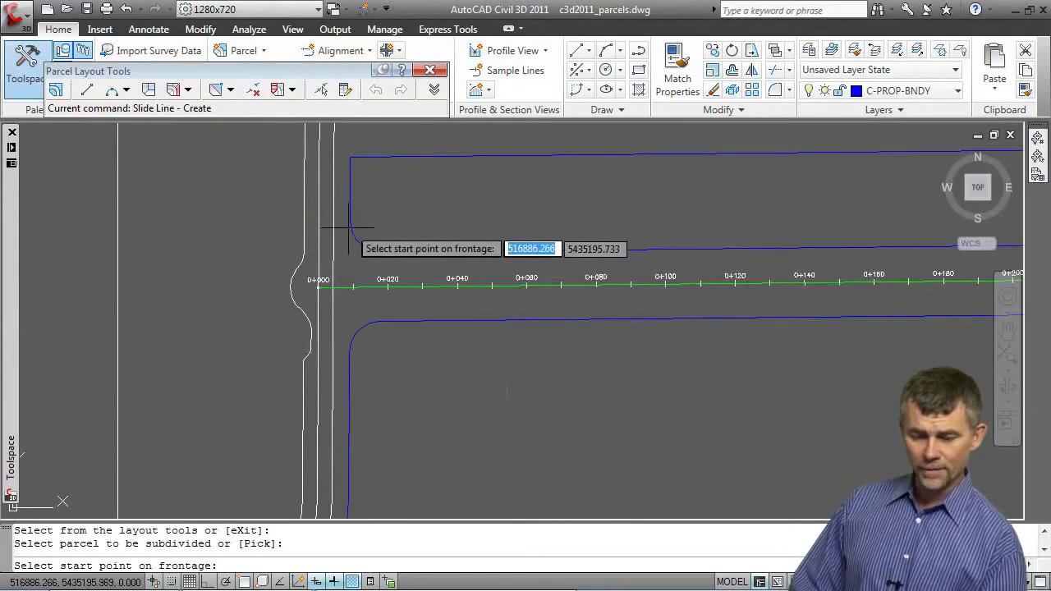
shift+right_click(171, 182)
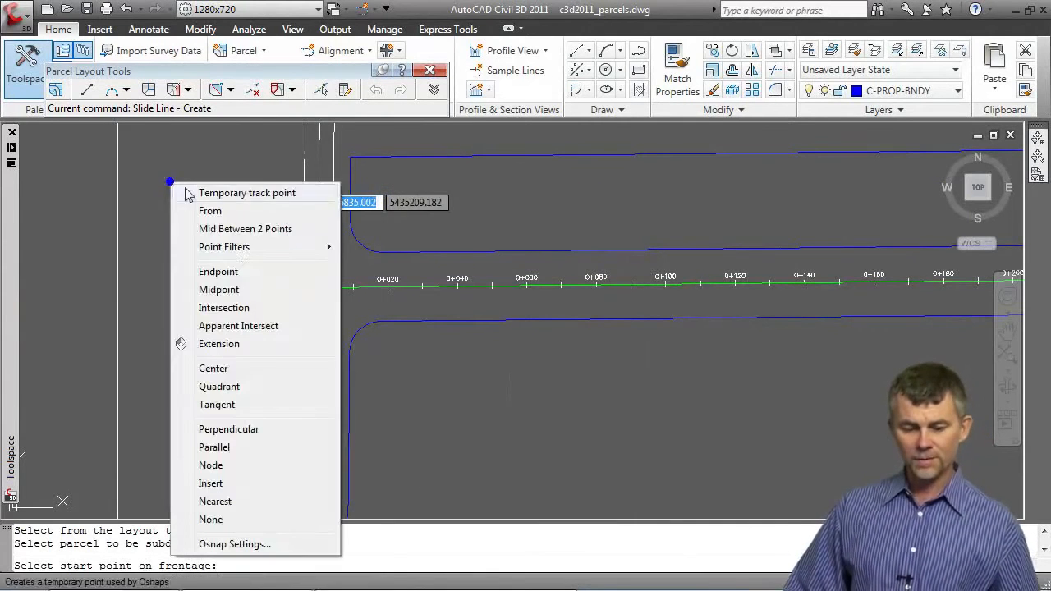
click(235, 272)
click(350, 220)
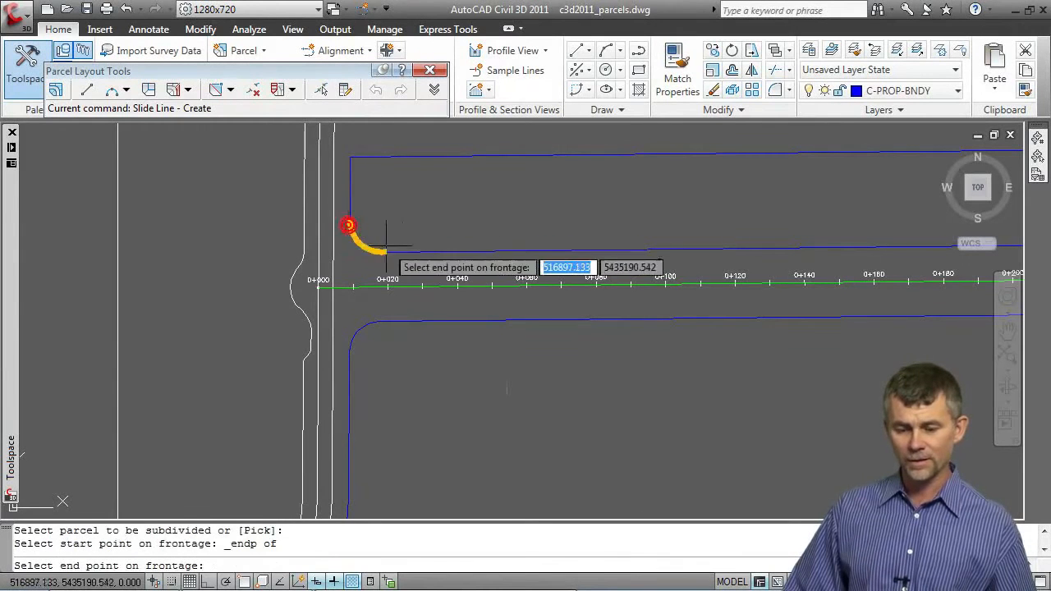
End the frontage at the upper endpoint of parcel 2's southeast corner curve, following the south boundary.
scroll(367, 261, down, 2)
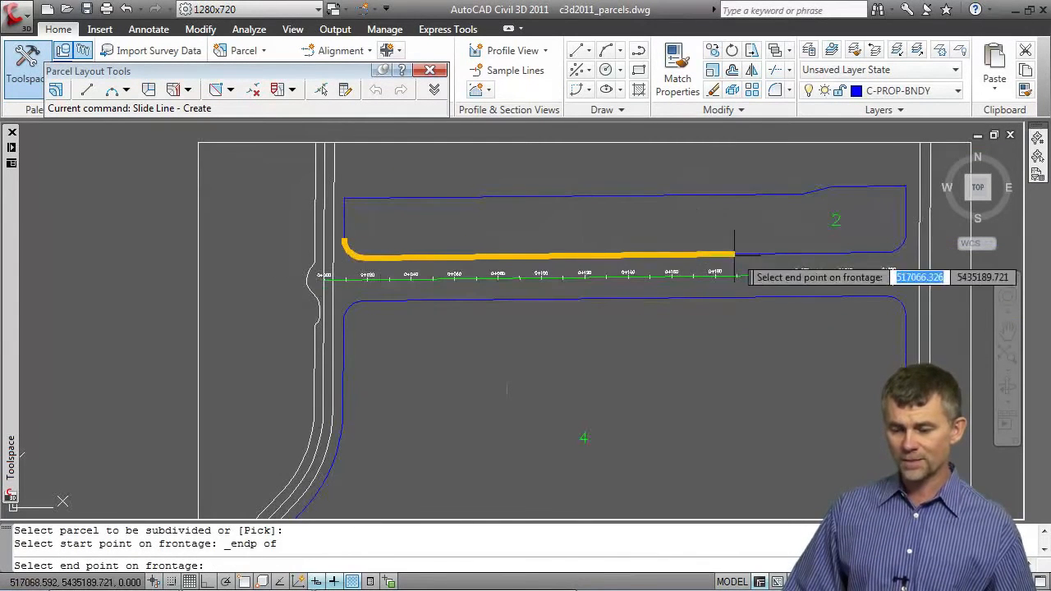
key(shift)
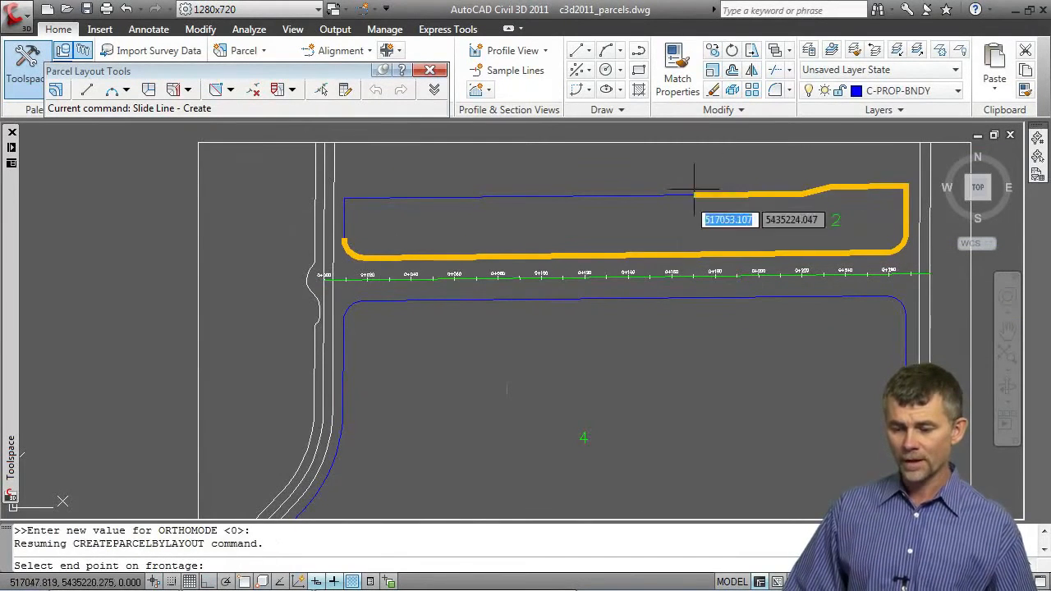
shift+right_click(678, 215)
click(752, 308)
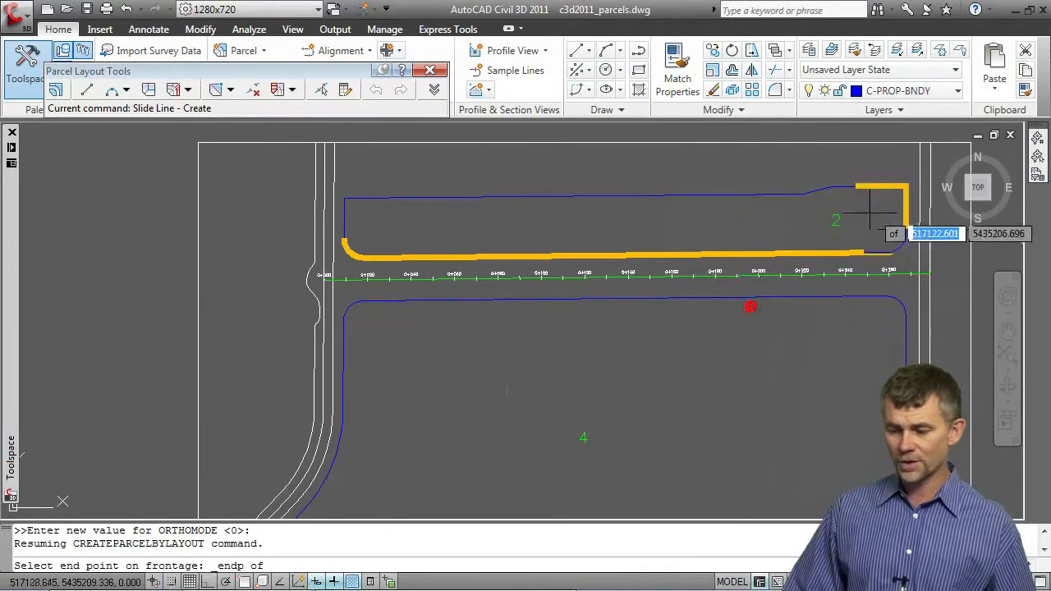
click(906, 234)
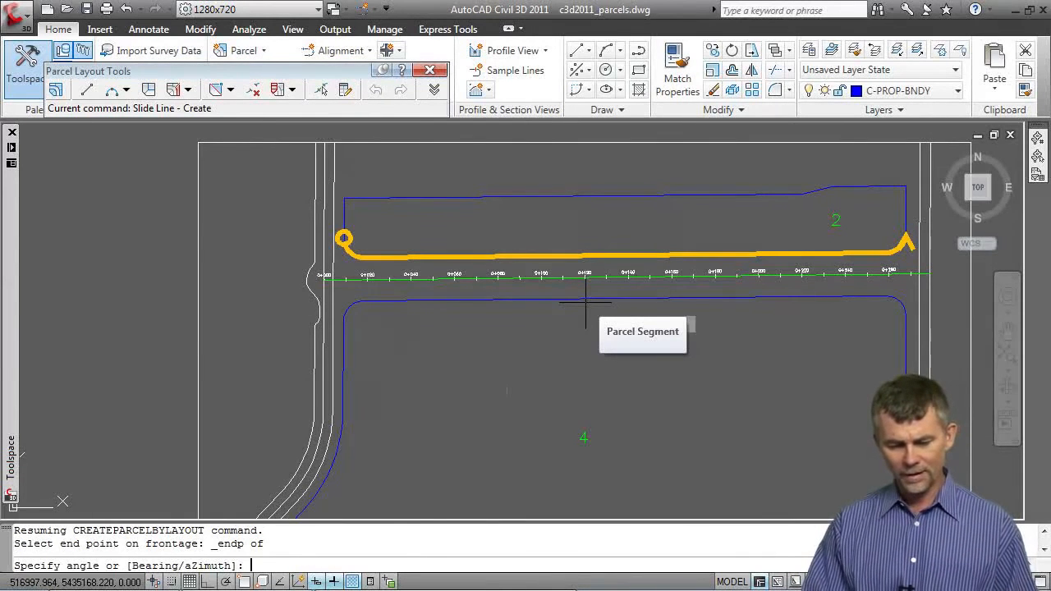
Try a lot line angle between the endpoints of parcel 2's west edge and reject the proposed lot.
text(end)
key(Return)
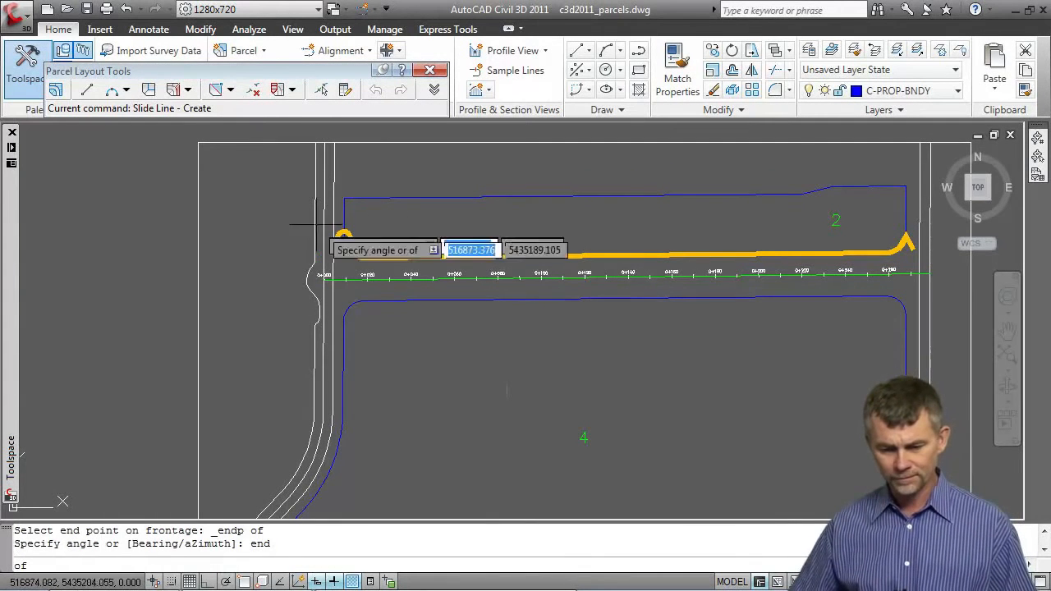
click(343, 239)
text(end)
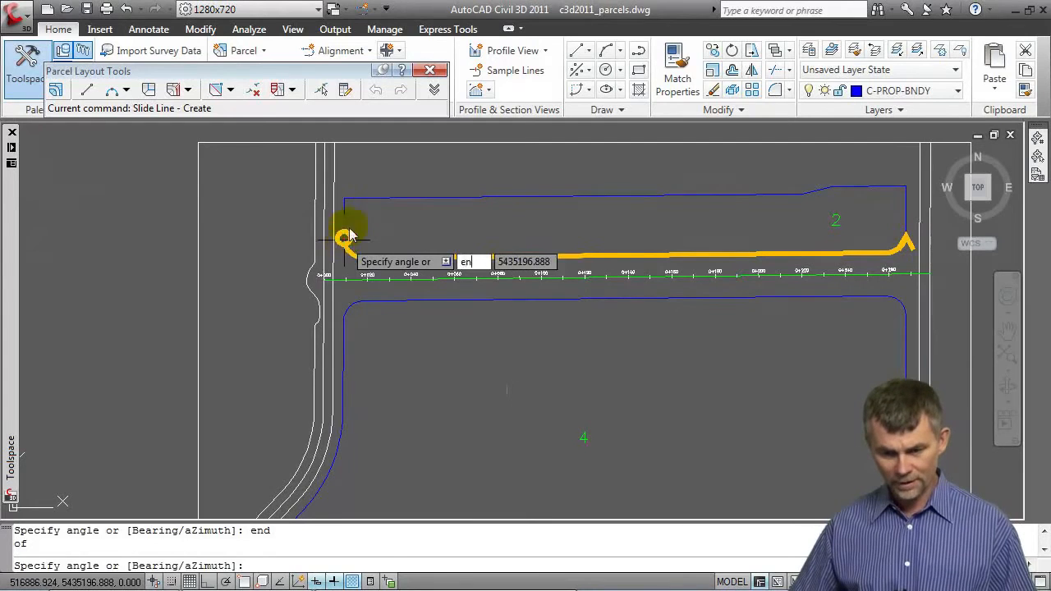
key(Return)
click(346, 198)
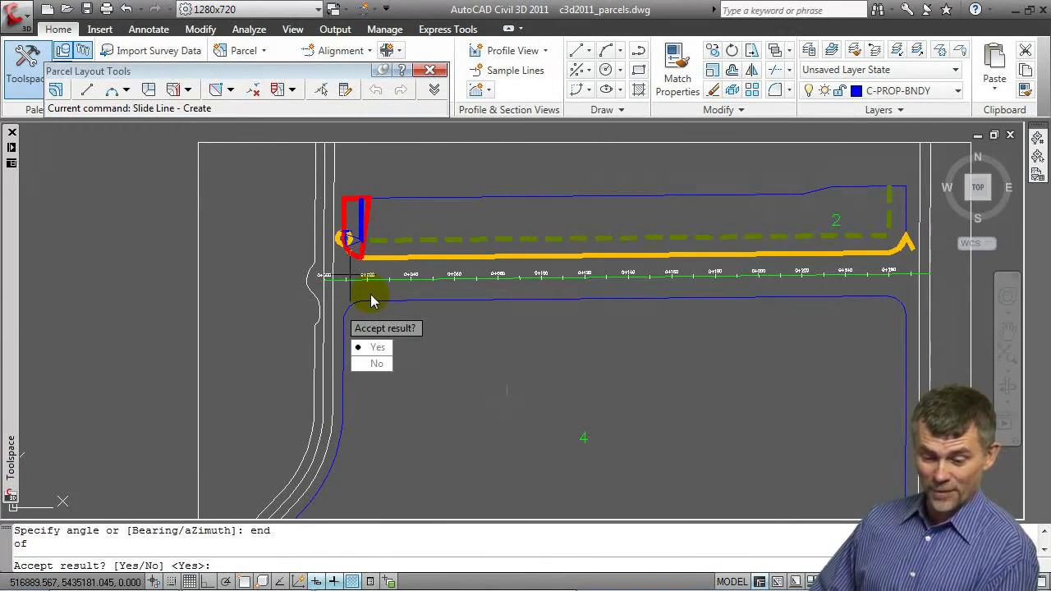
click(375, 369)
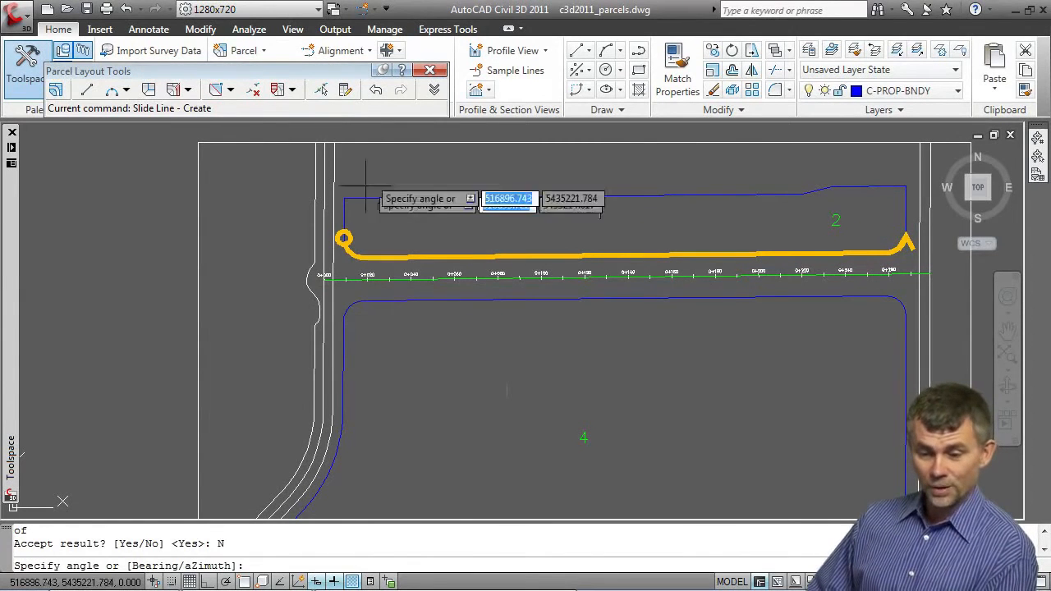
Set the minimum parcel area to 1000 sq.m and collapse the layout parameters.
click(433, 91)
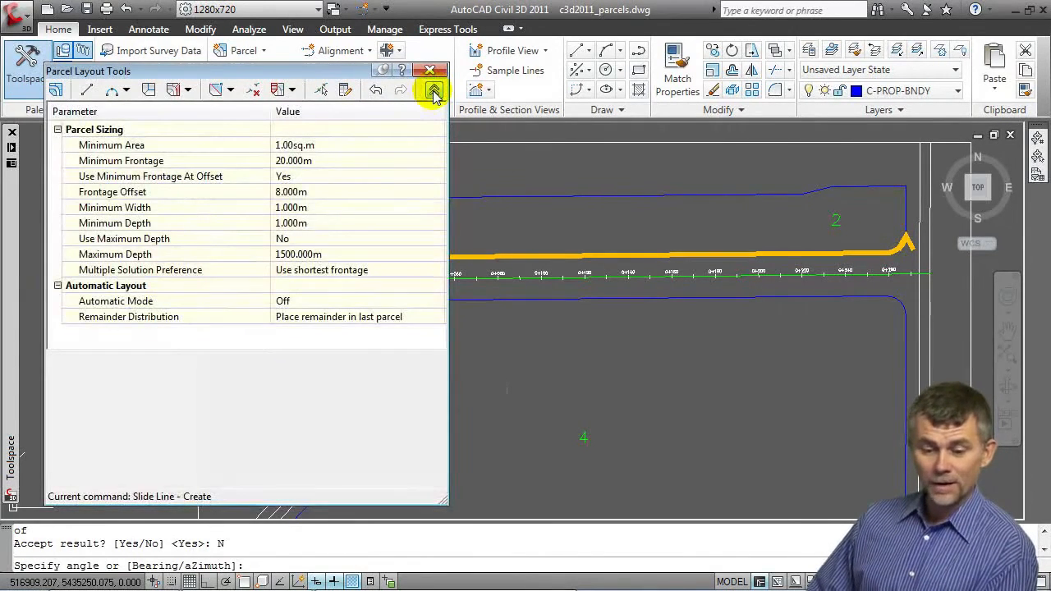
click(317, 144)
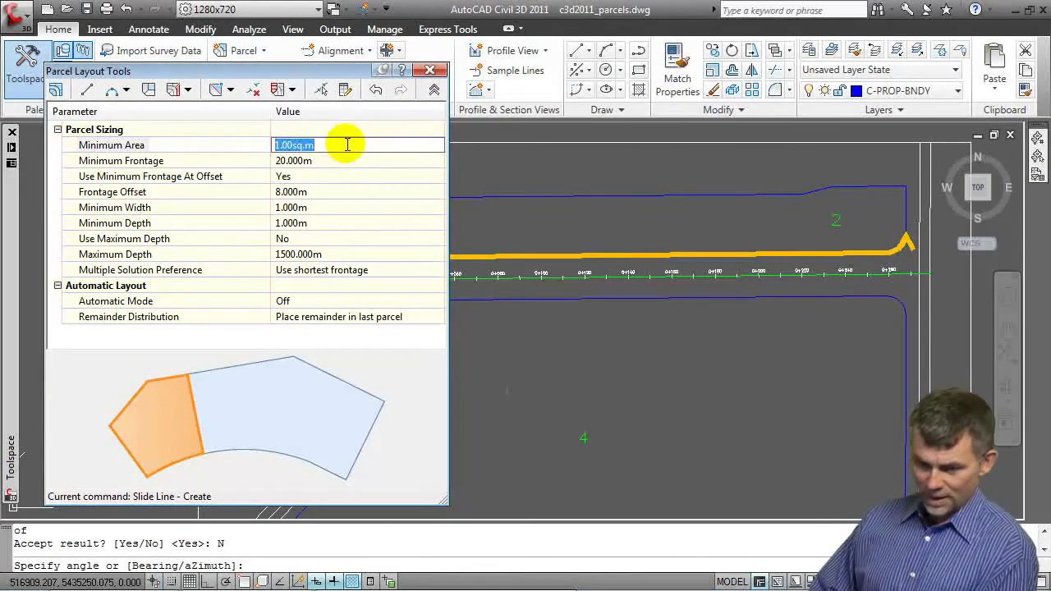
text(1000)
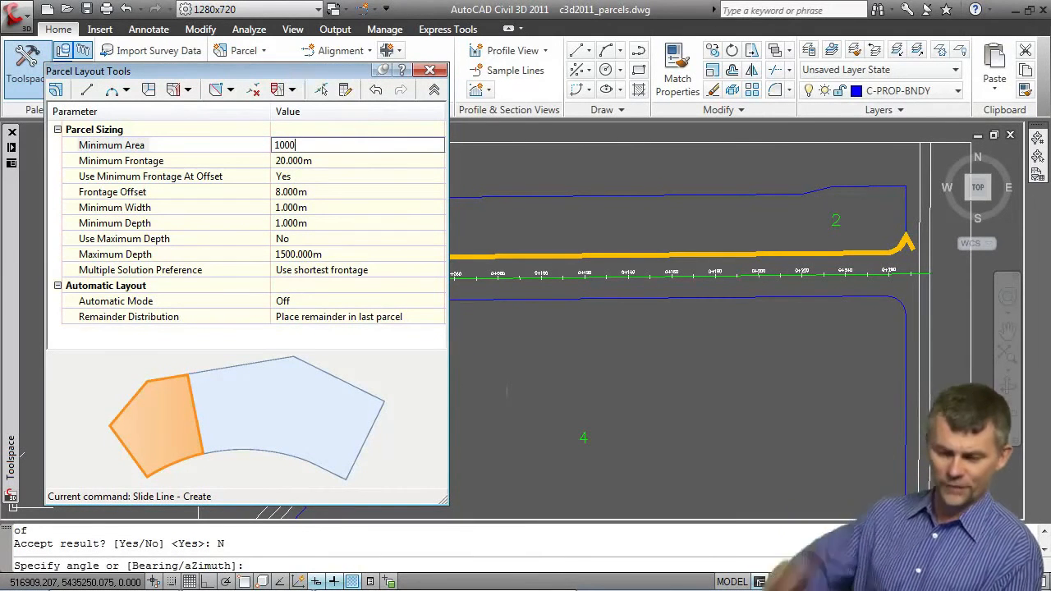
click(246, 161)
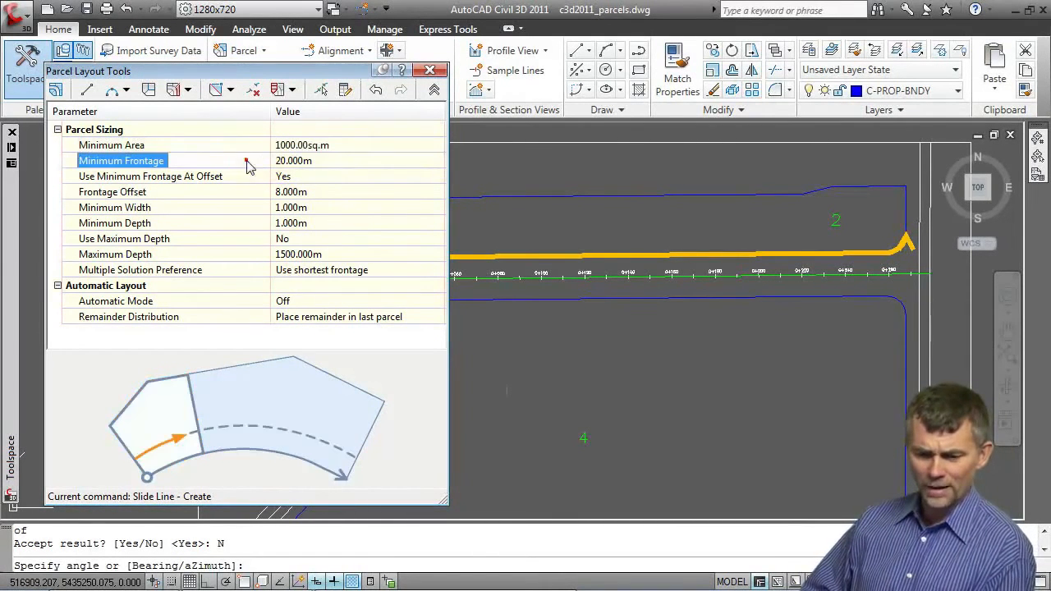
click(433, 89)
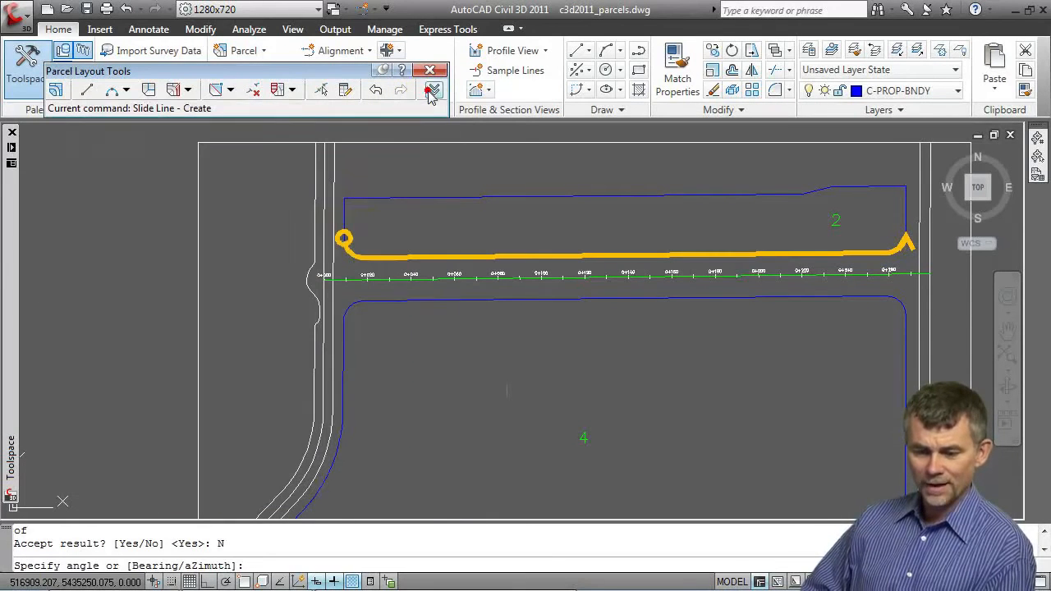
Define the lot line angle by the two endpoints of parcel 2's west edge and accept the proposed corner lot.
shift+right_click(380, 215)
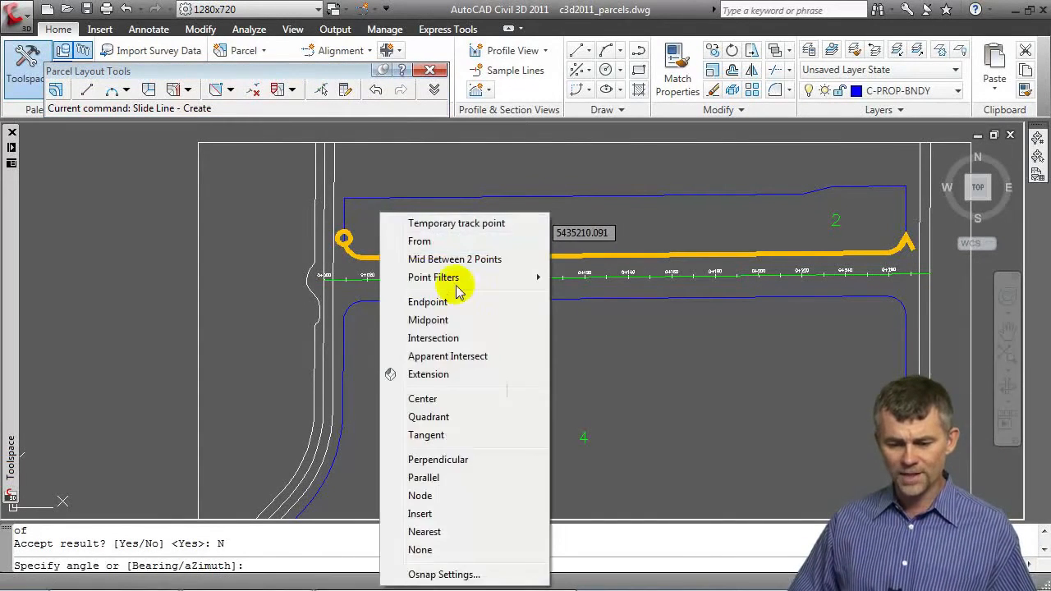
click(426, 301)
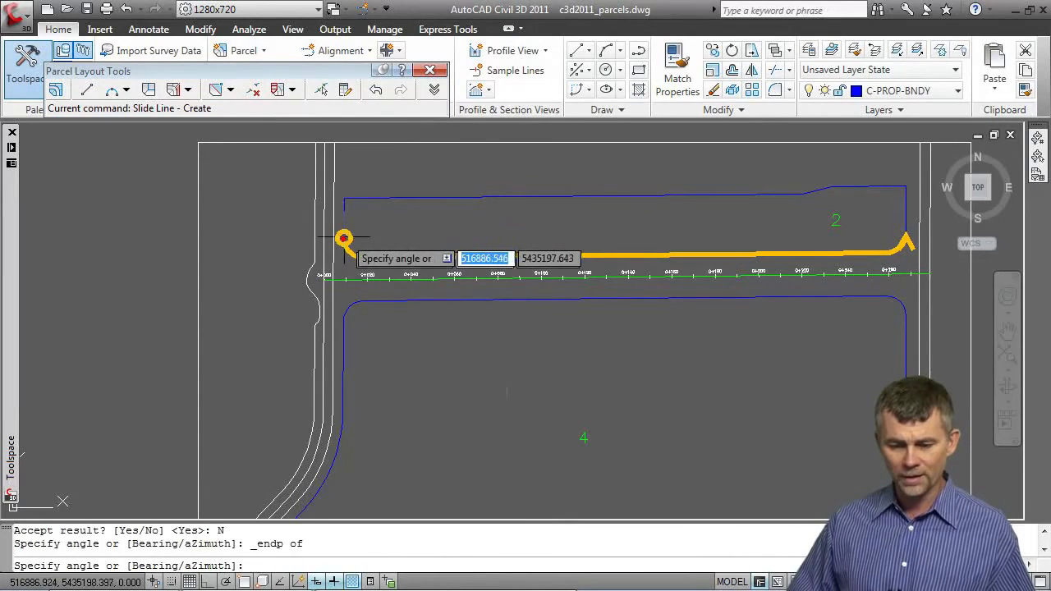
click(343, 238)
shift+right_click(382, 219)
click(462, 305)
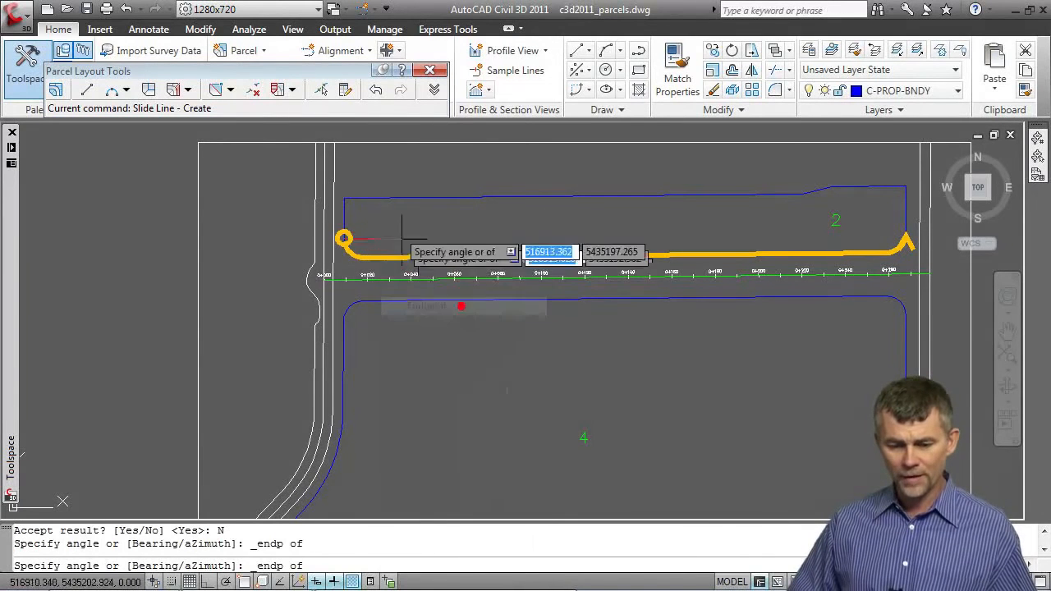
click(346, 200)
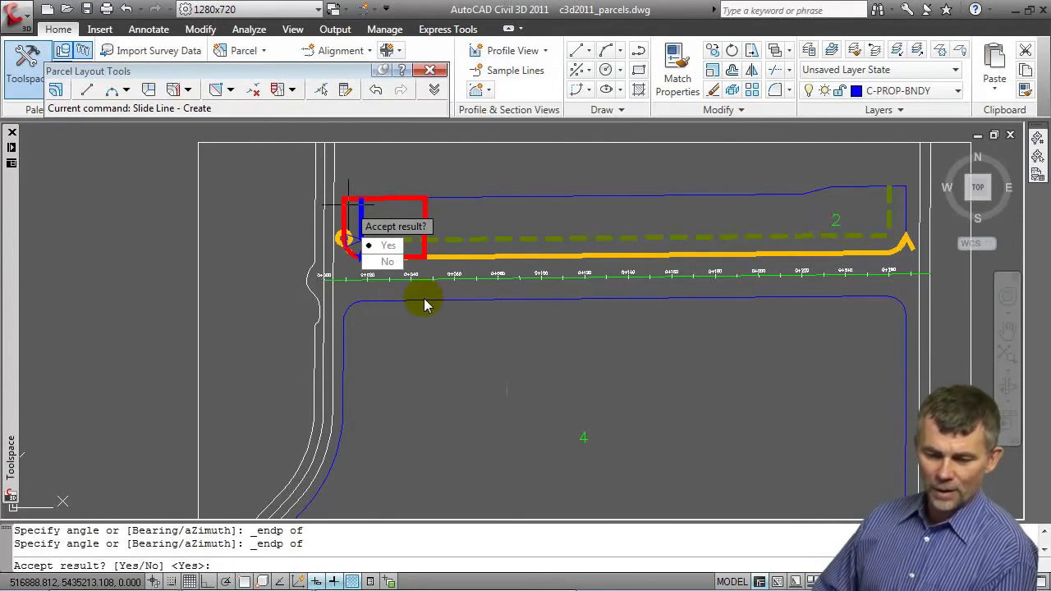
text(Y)
key(Return)
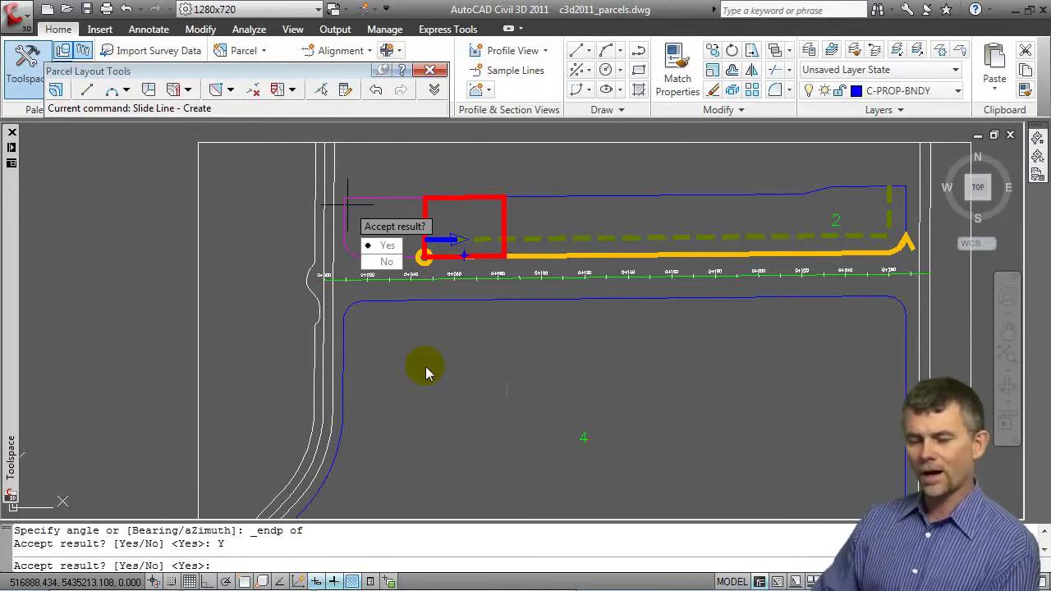
Set the minimum area to 1 sq.m and the minimum frontage to 12 m, and collapse the layout parameters.
click(433, 90)
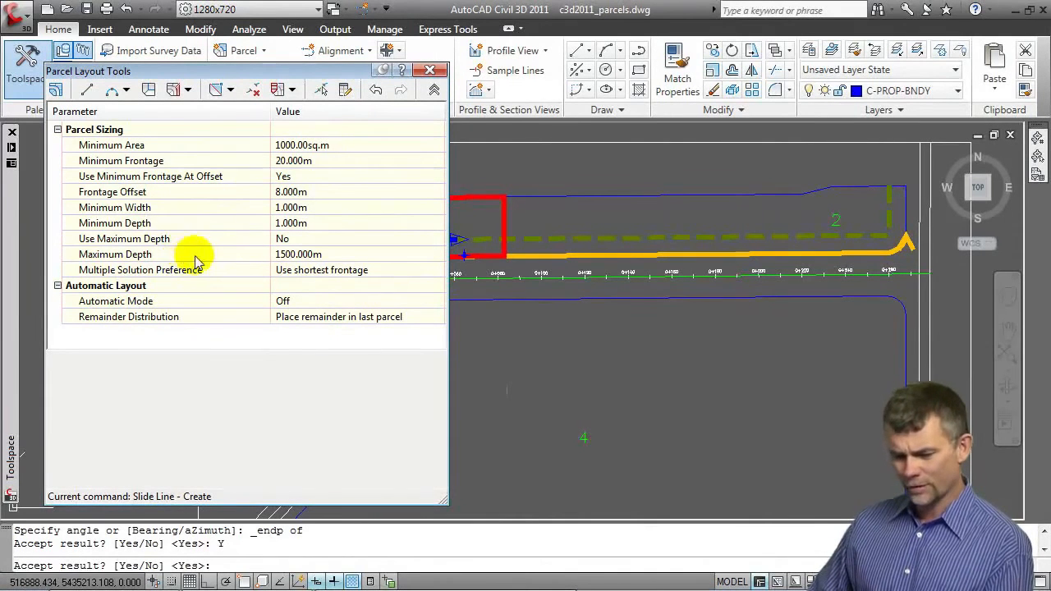
click(319, 145)
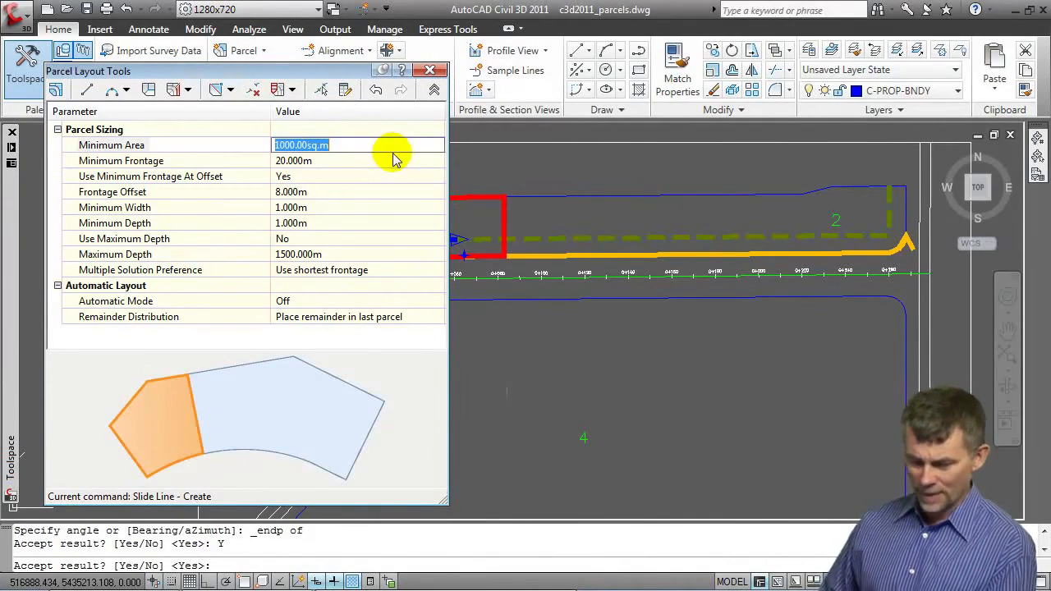
text(1)
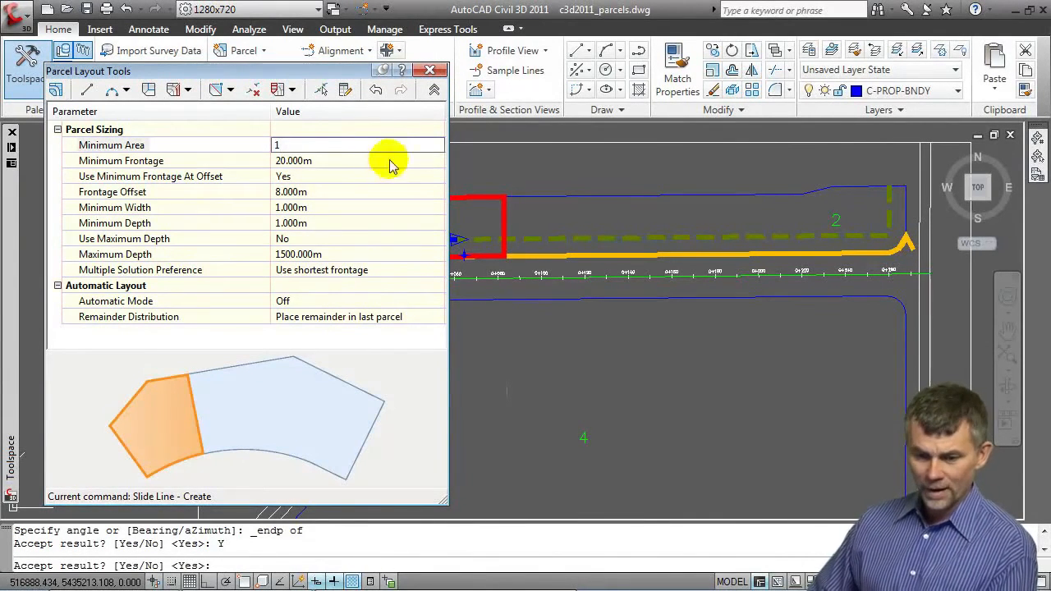
click(358, 160)
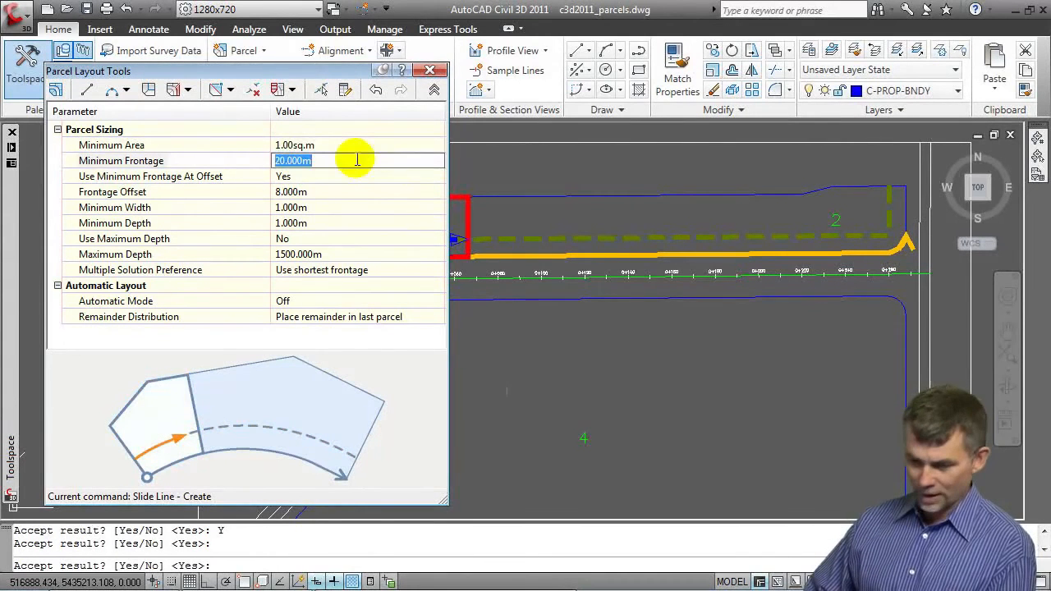
text(12)
click(207, 176)
click(434, 90)
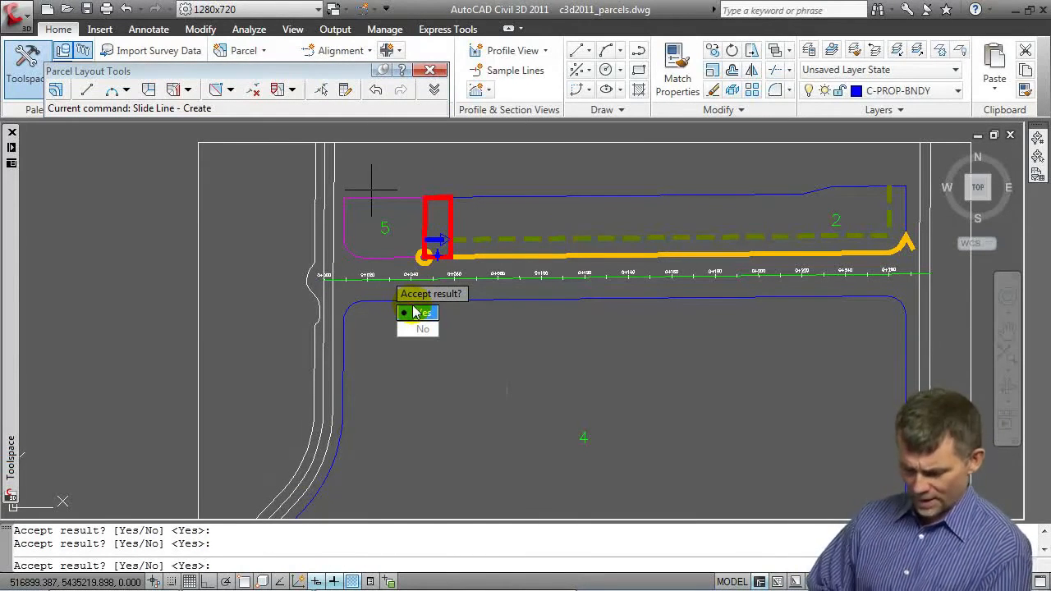
Accept four consecutive lots with 12 m frontage, east of the corner lot.
click(415, 312)
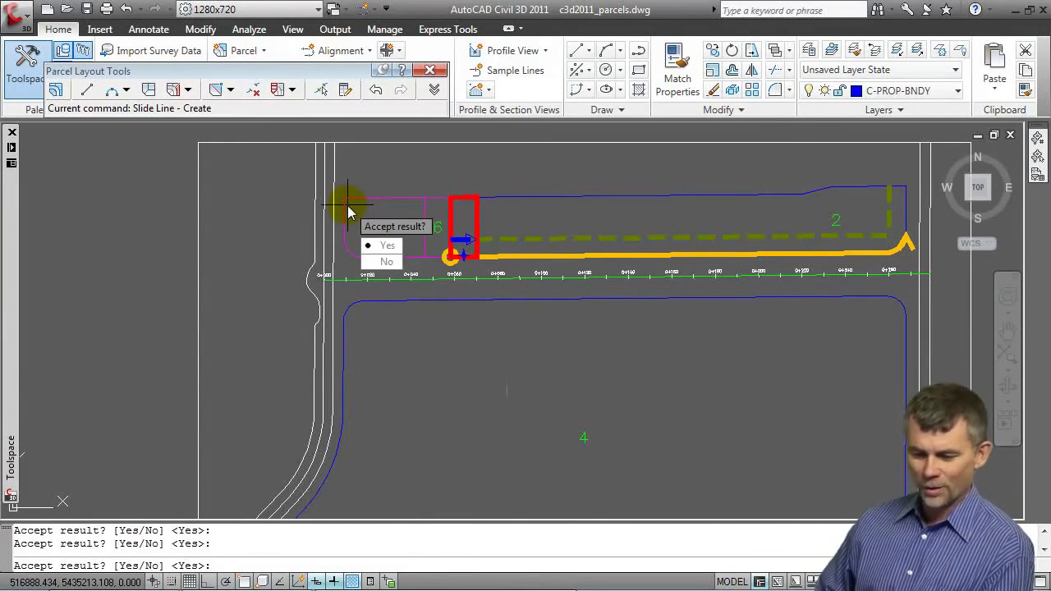
key(Return)
key(Return)
key(Return)
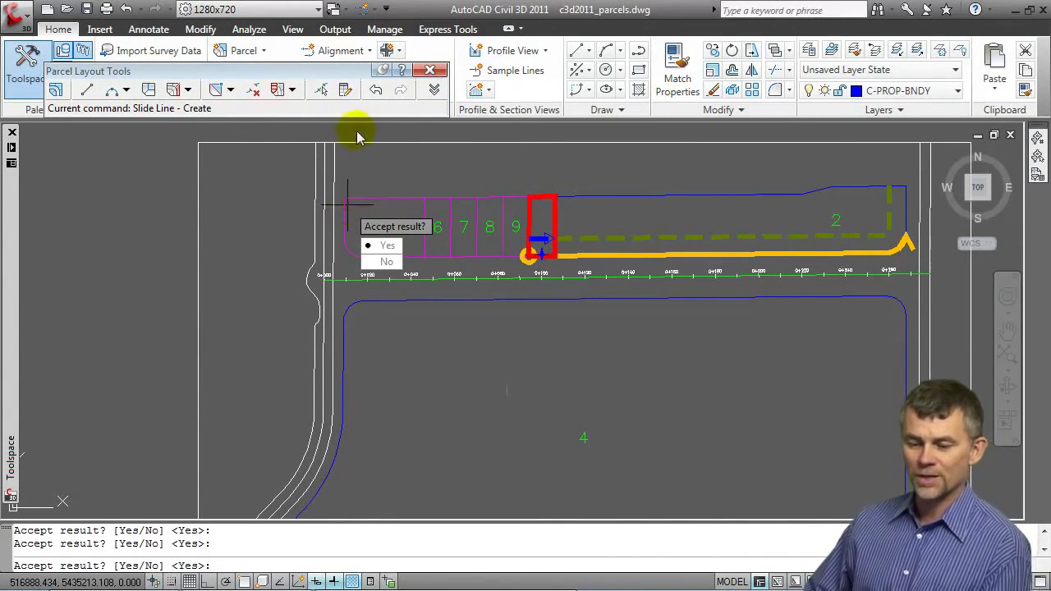
Try a minimum frontage of 15 m for the next lot and settle on 20 m.
click(434, 90)
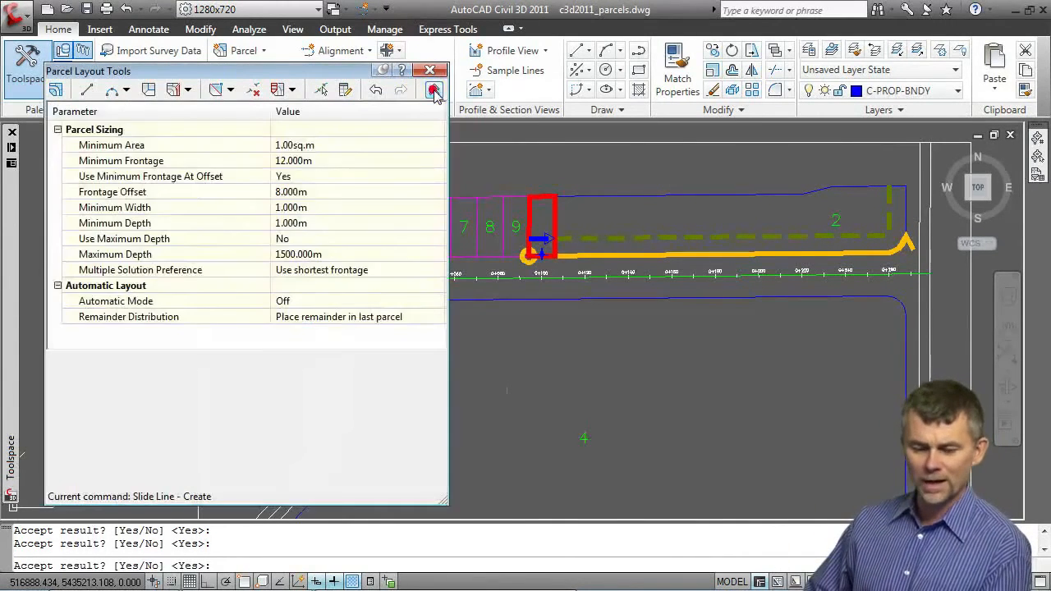
click(318, 161)
text(15)
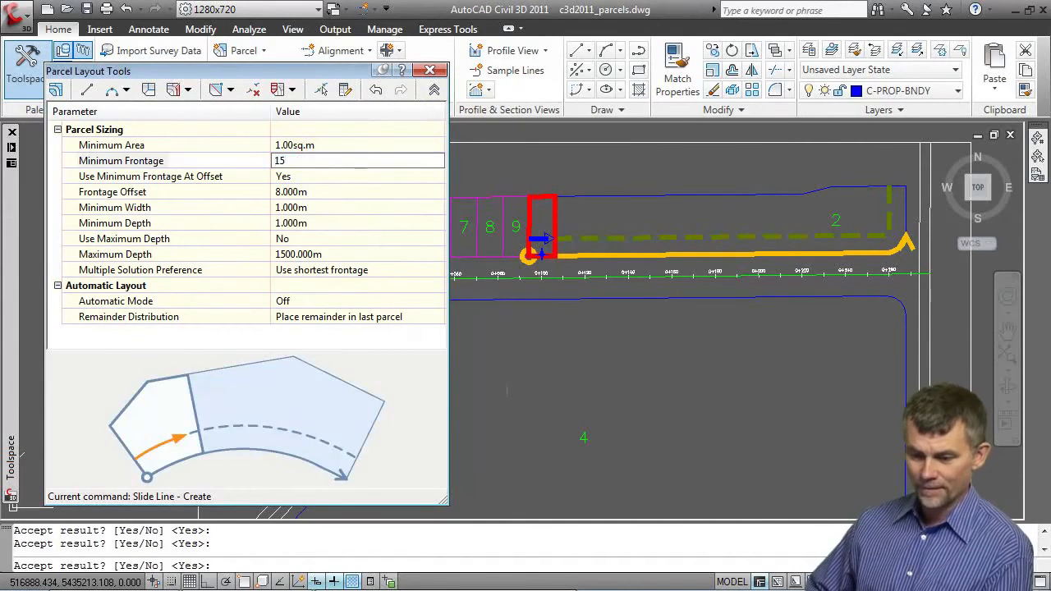
key(Return)
click(334, 160)
text(20)
key(Return)
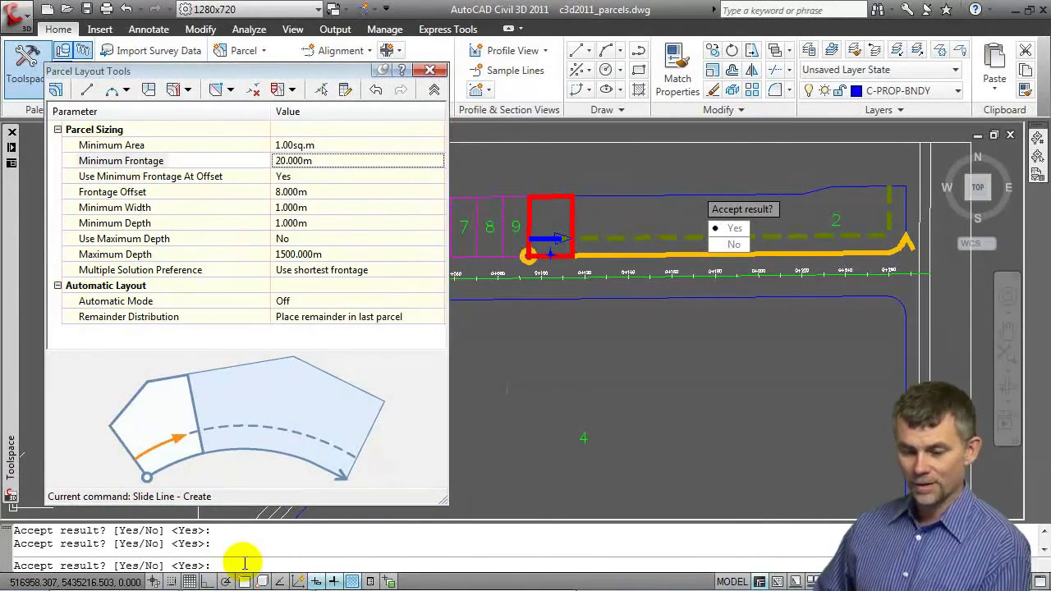
Accept four consecutive lots with 20 m frontage, continuing east along parcel 2.
key(Return)
key(Return)
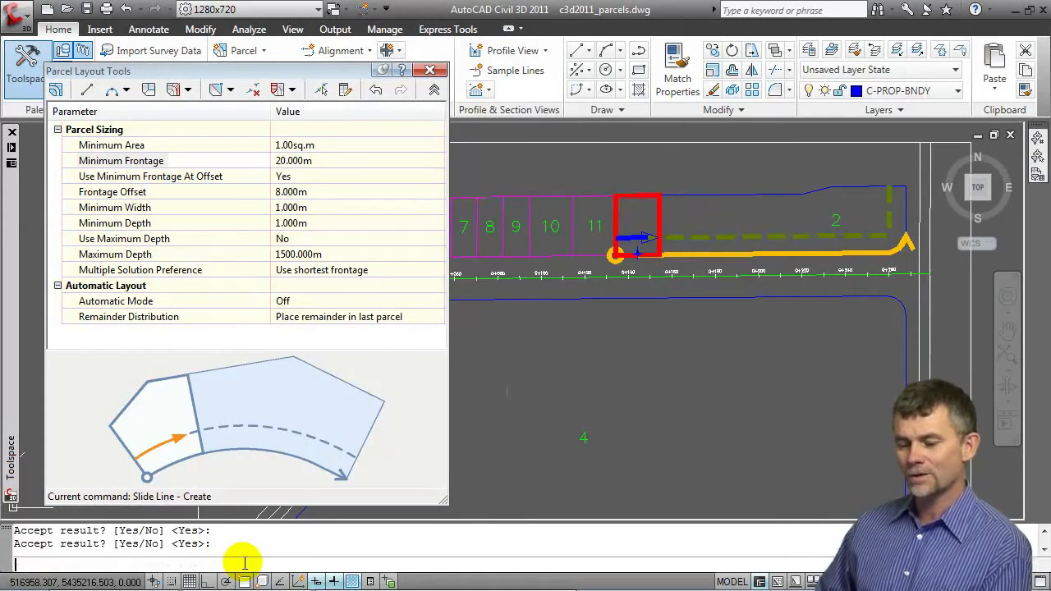
key(Return)
key(Return)
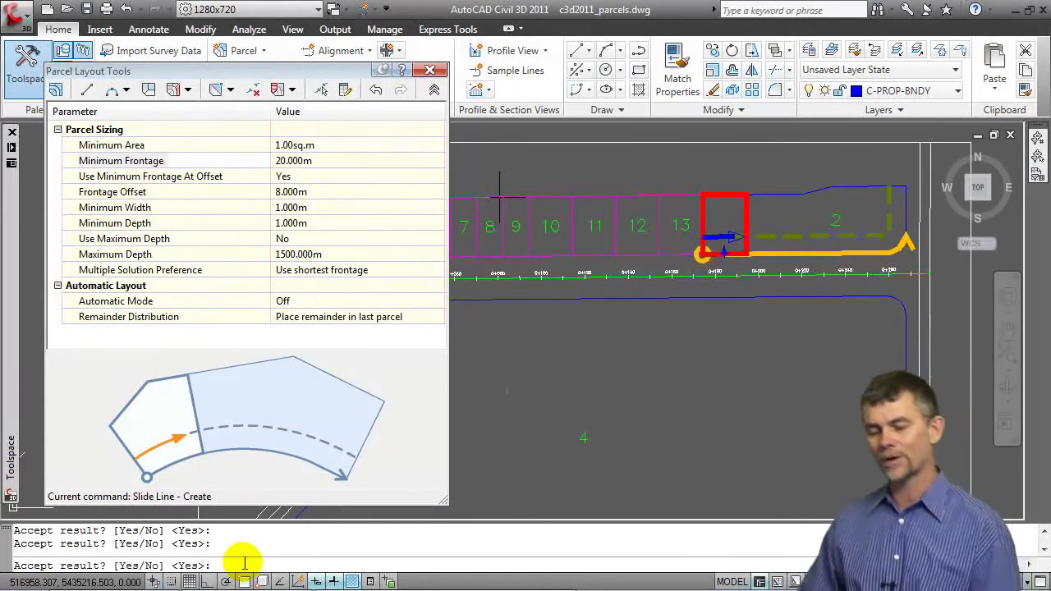
Accept the remaining proposed lots with 20 m frontage up to the east end of parcel 2, and dismiss the frontage error.
key(Return)
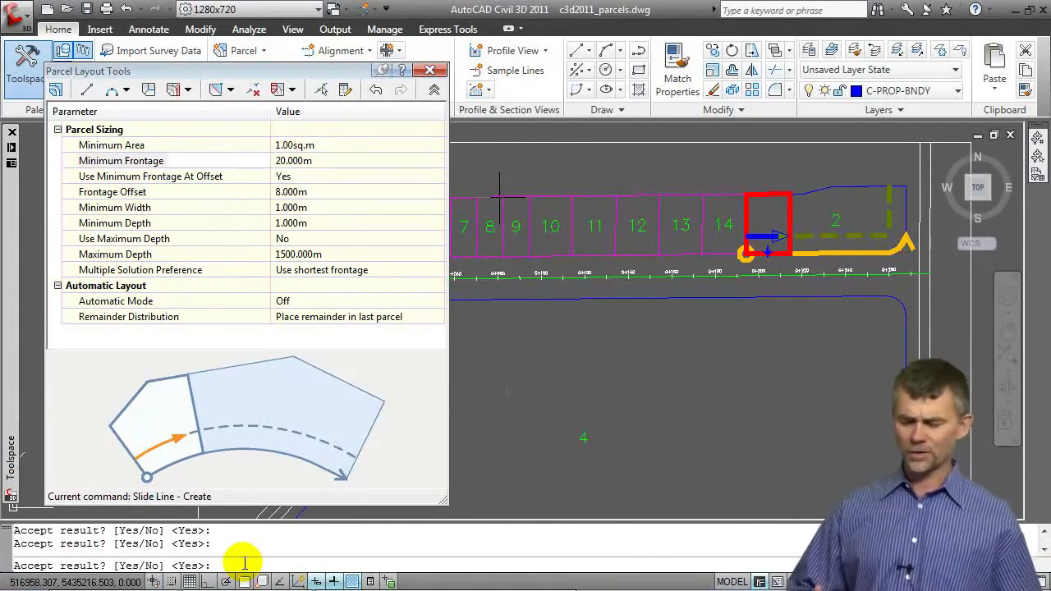
key(Return)
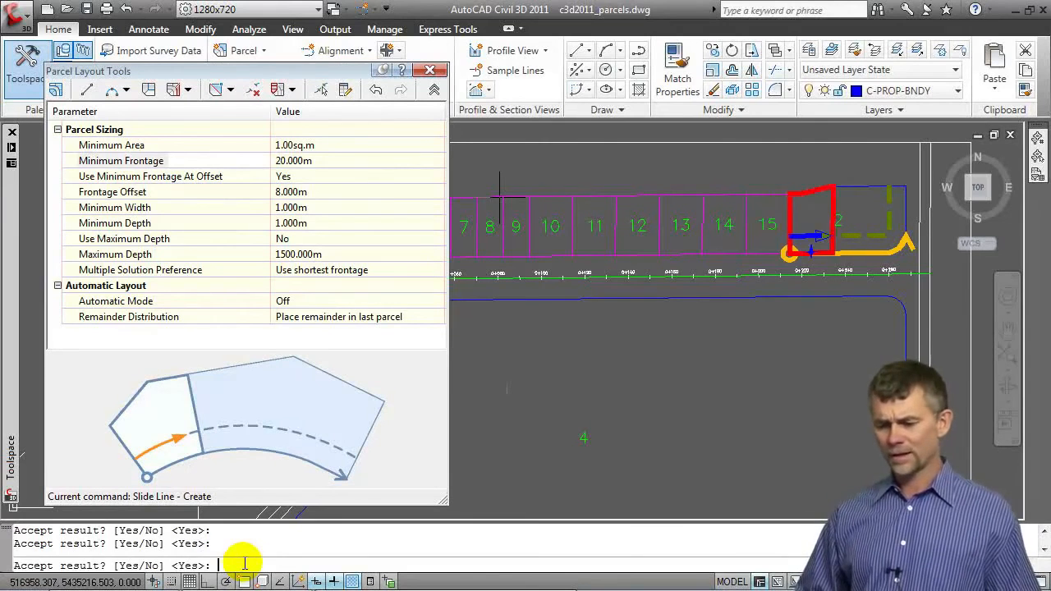
key(Return)
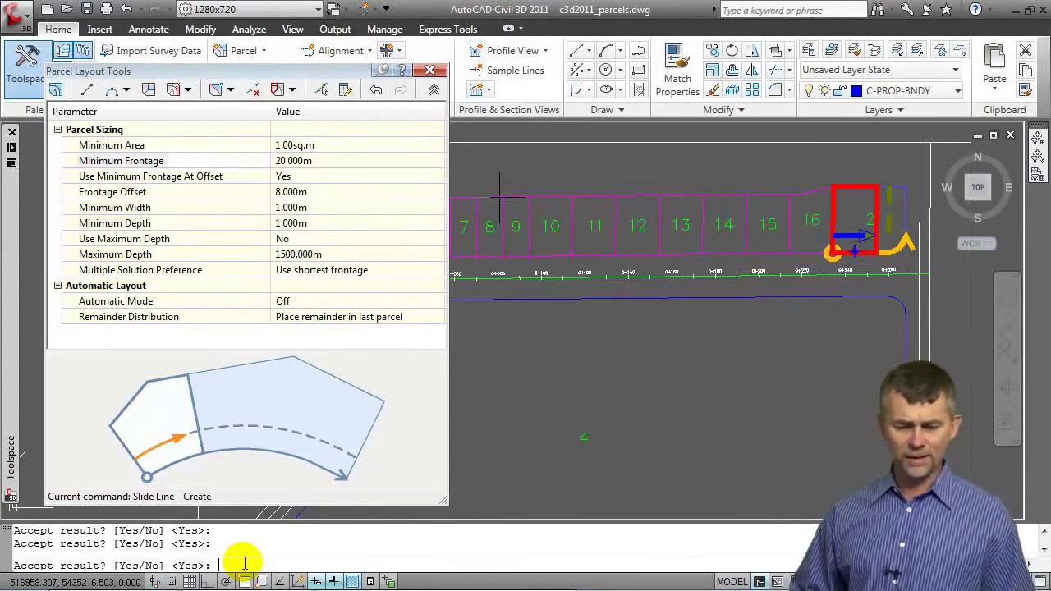
key(Return)
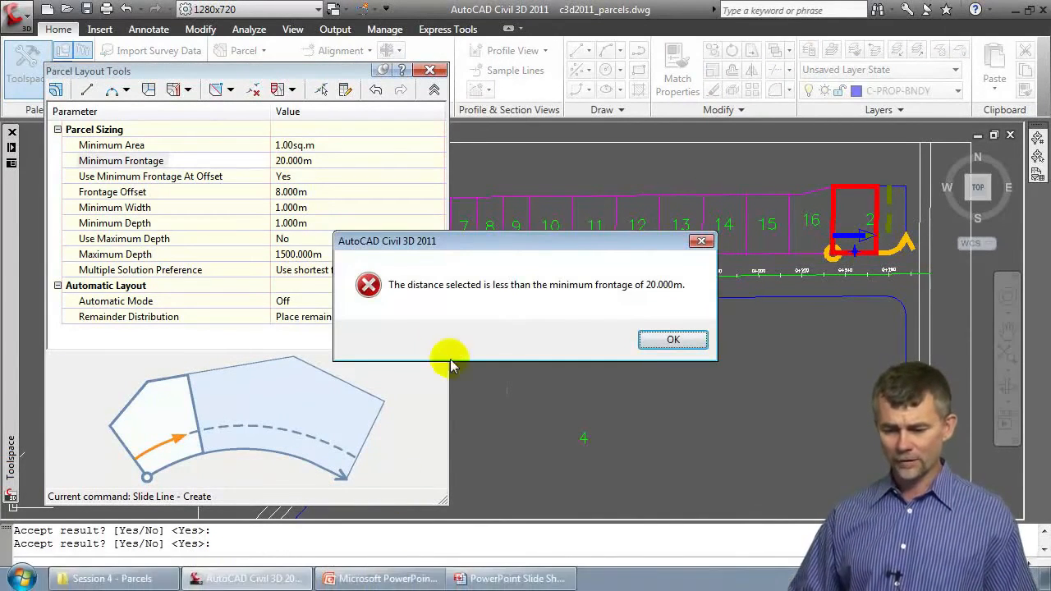
click(673, 339)
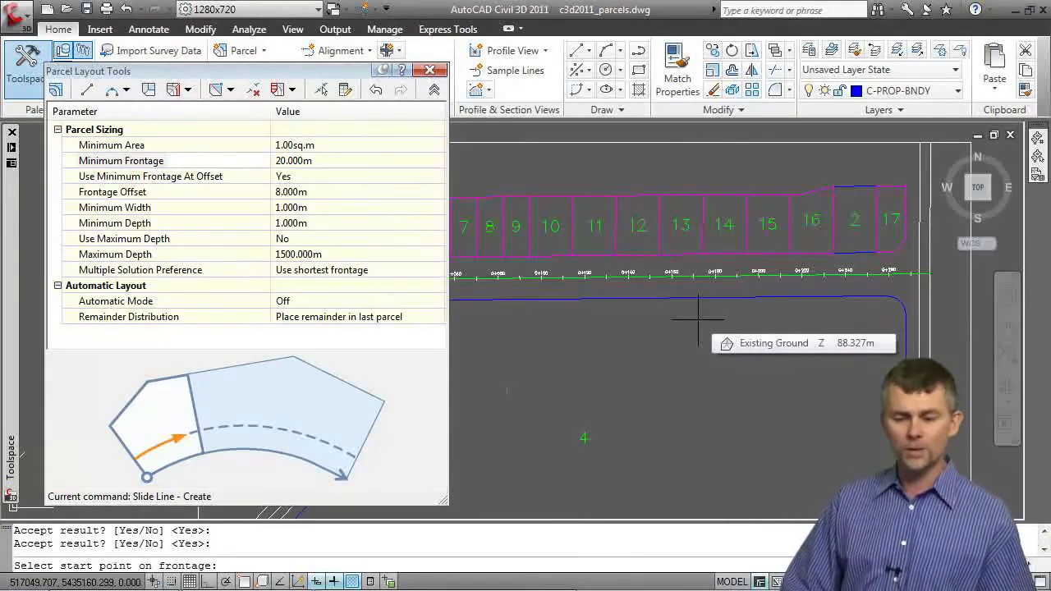
Merge parcel 2 into destination parcel 17 with Parcel Union, and exit the parcel layout tools.
click(292, 89)
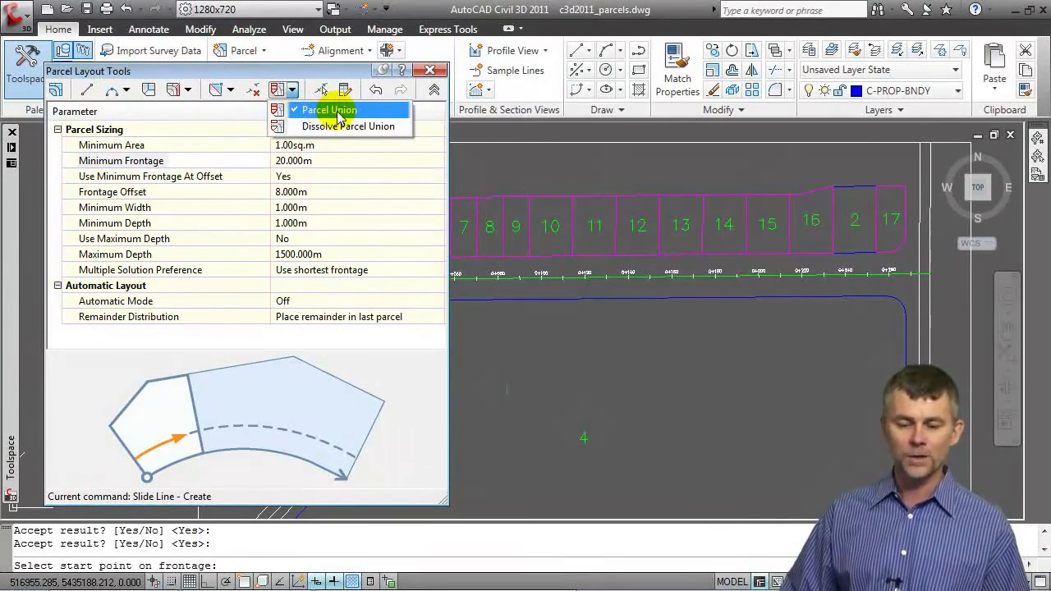
click(332, 110)
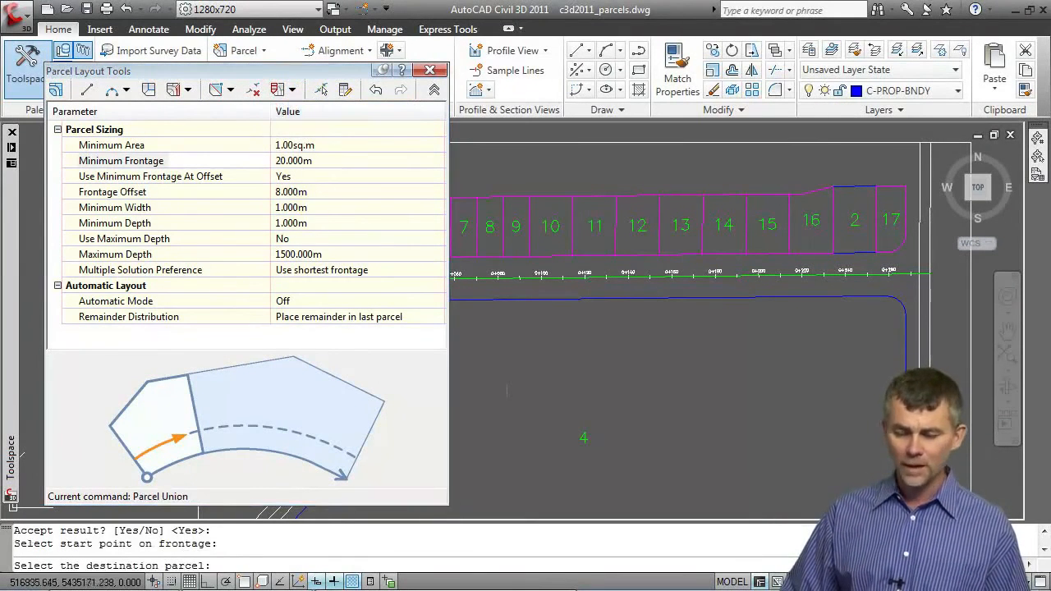
click(893, 222)
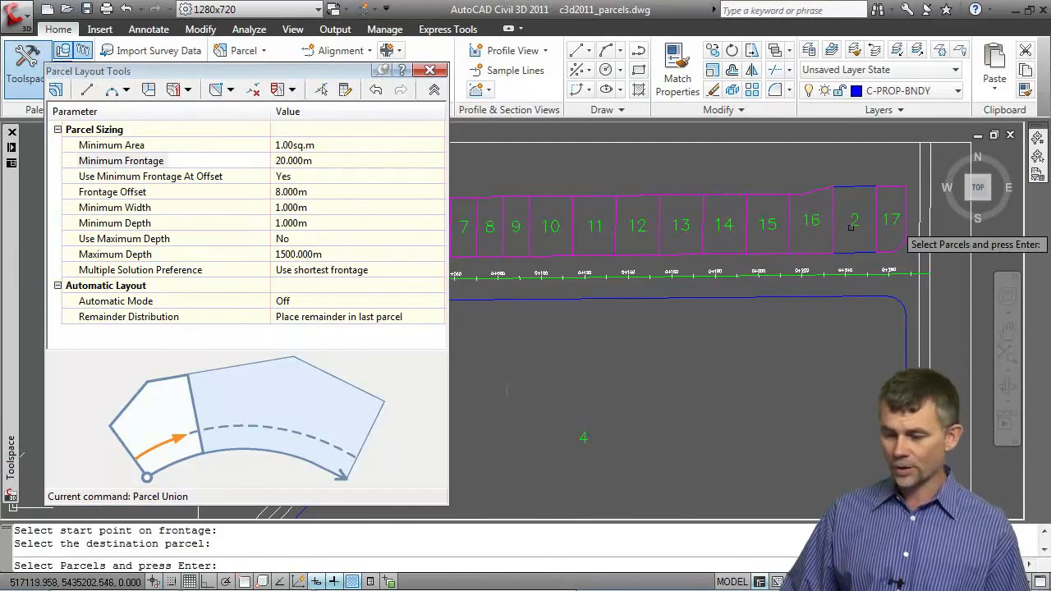
click(854, 220)
key(Return)
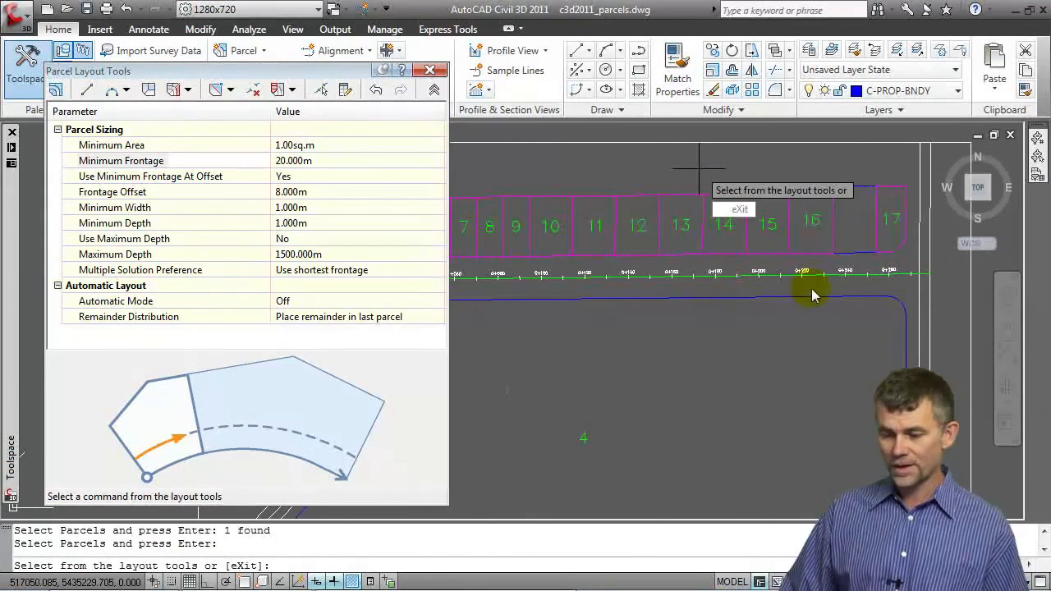
click(733, 210)
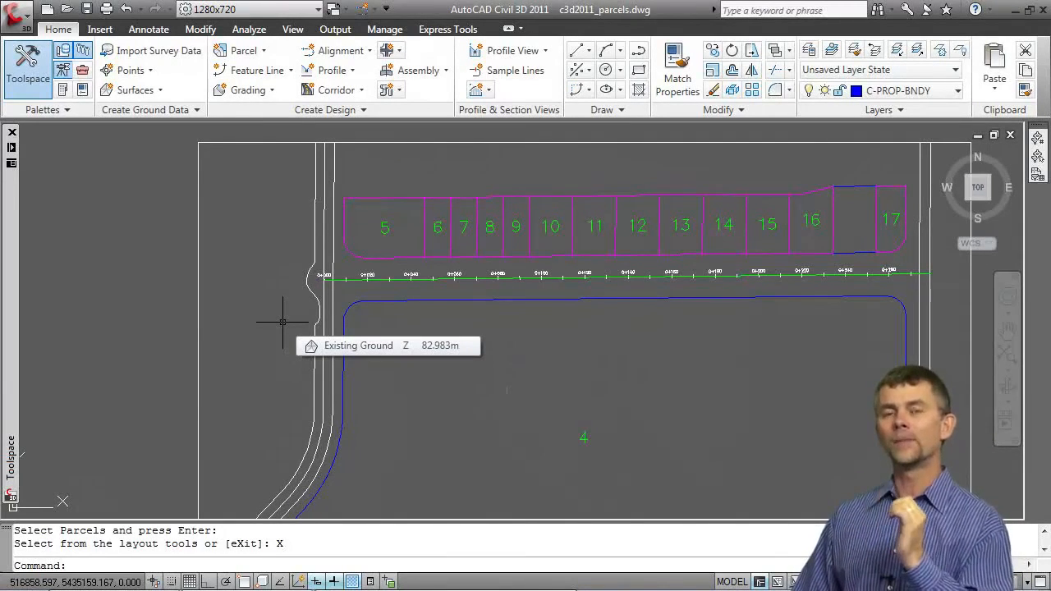
Erase all the lot lines between parcels 5 and 17 using a fence selection across the row.
text(e)
key(Return)
text(f)
key(Return)
click(405, 238)
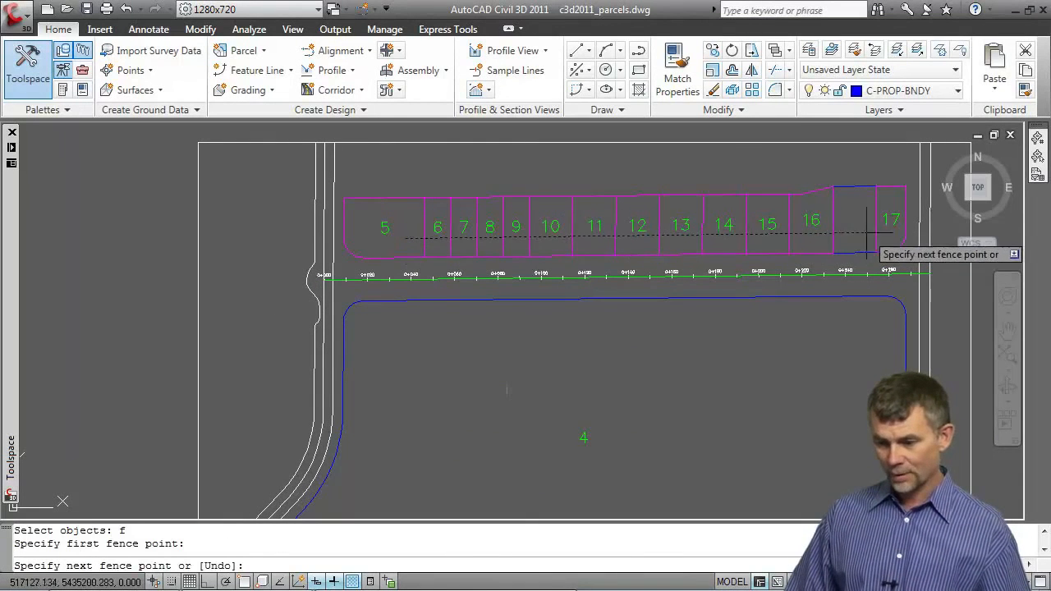
click(884, 235)
key(Return)
key(Return)
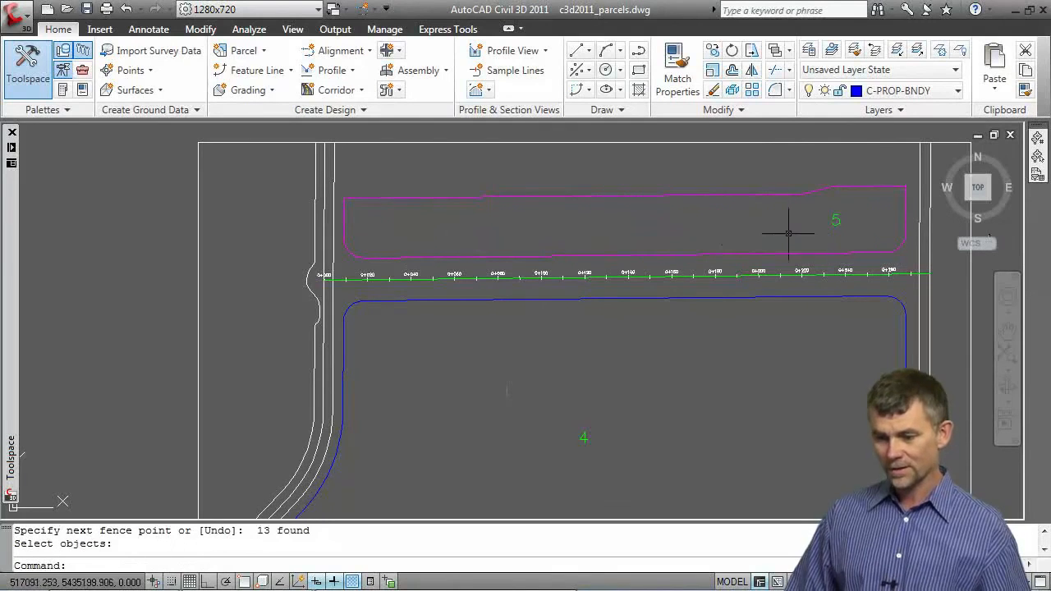